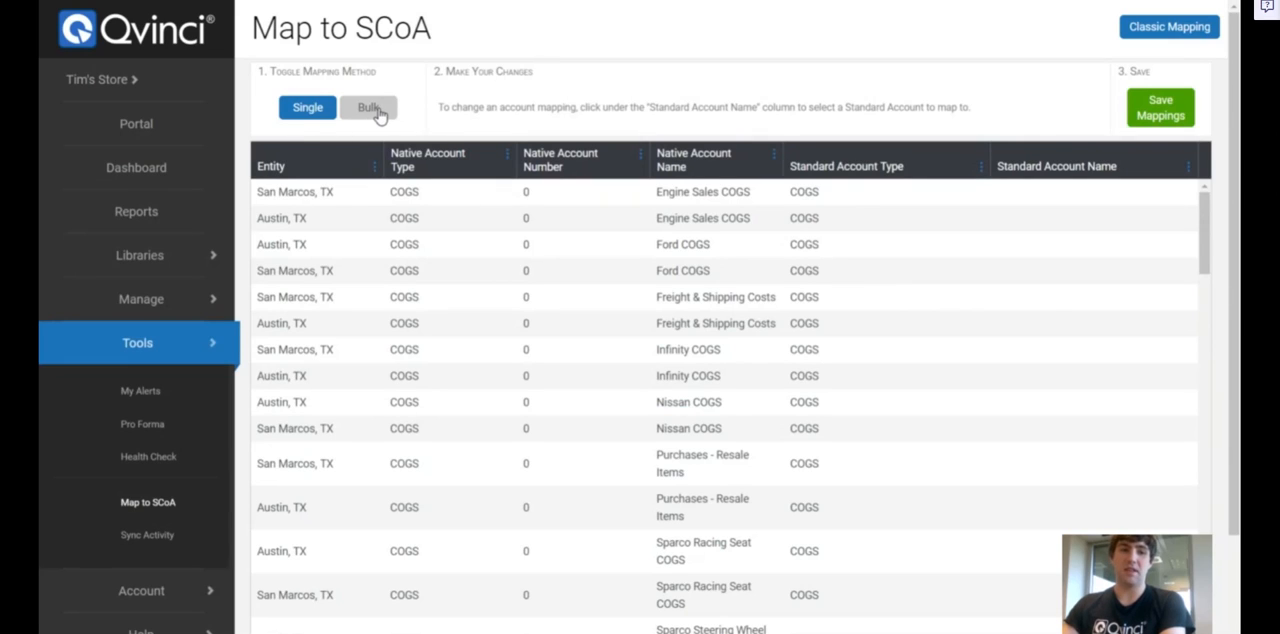
Switch the mapping method to Bulk and choose the Expense account type with Rent Expense as the target standard account
{"action": "left_click", "coordinate": [380, 113]}
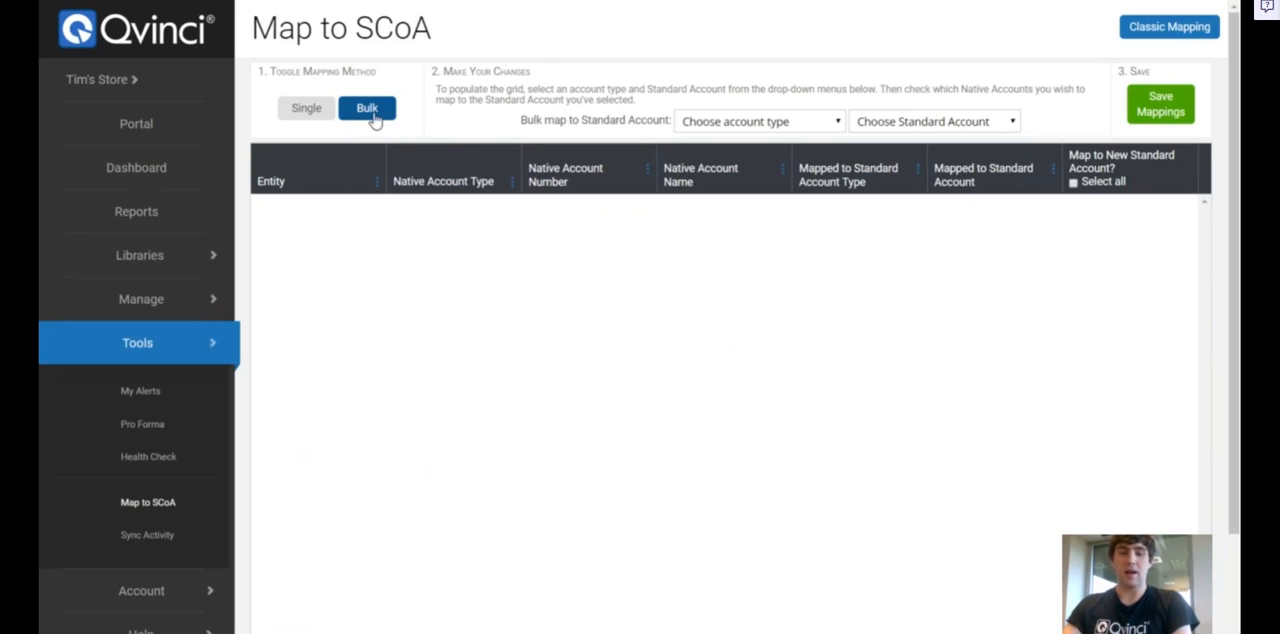
{"action": "left_click", "coordinate": [742, 123]}
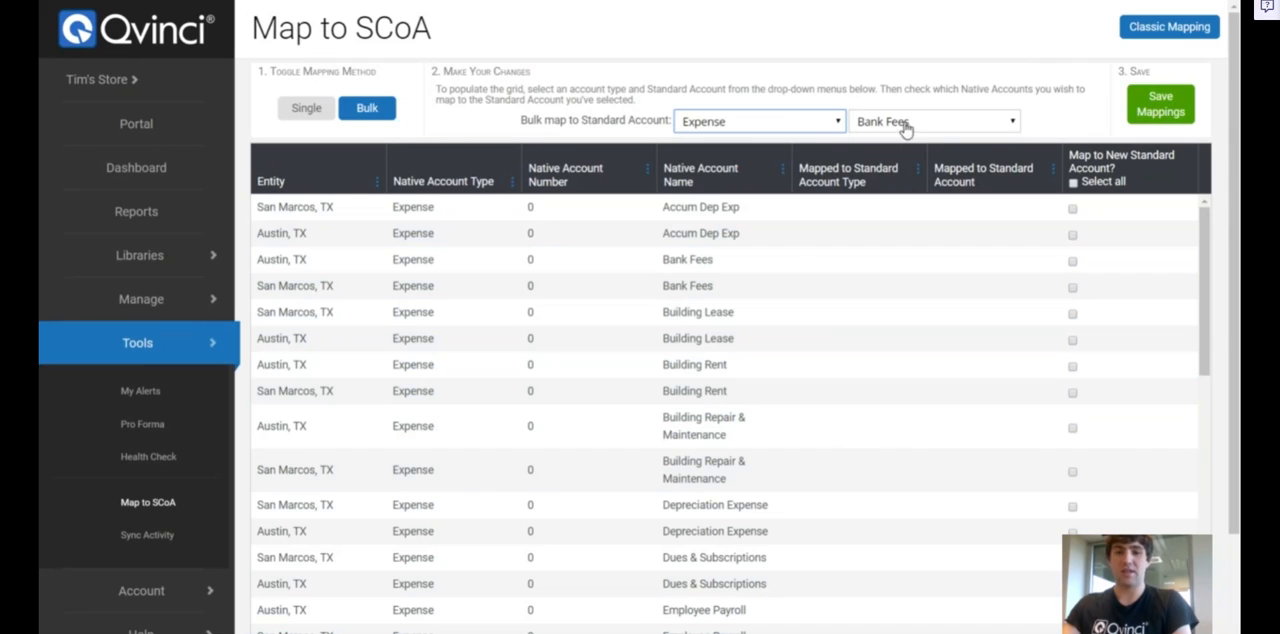
{"action": "left_click", "coordinate": [979, 123]}
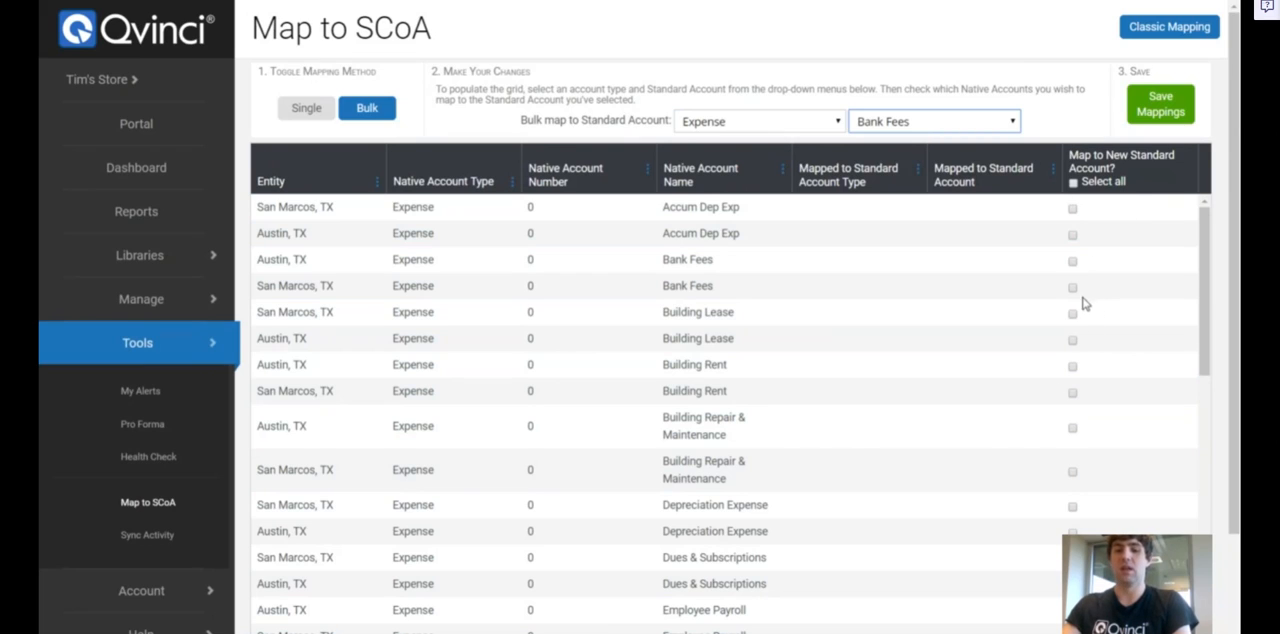
{"action": "left_click", "coordinate": [993, 599]}
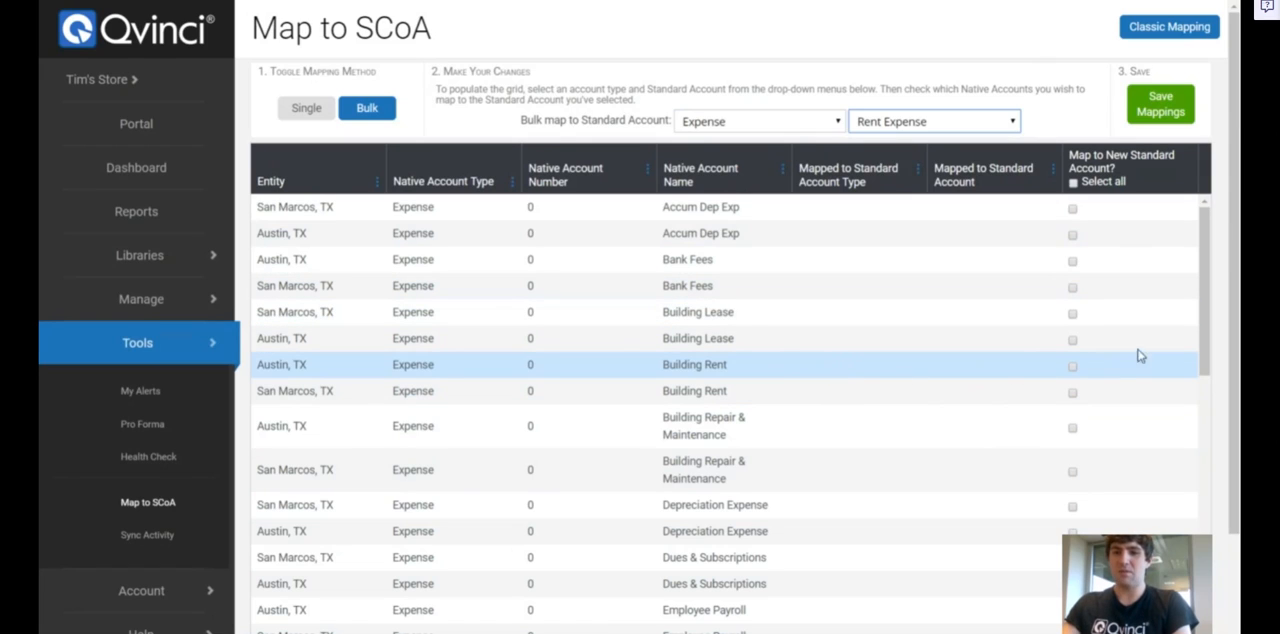
{"action": "mouse_move", "coordinate": [1210, 253]}
{"action": "left_mouse_down"}
{"action": "mouse_move", "coordinate": [1204, 376]}
{"action": "mouse_move", "coordinate": [1217, 237]}
{"action": "left_mouse_up"}
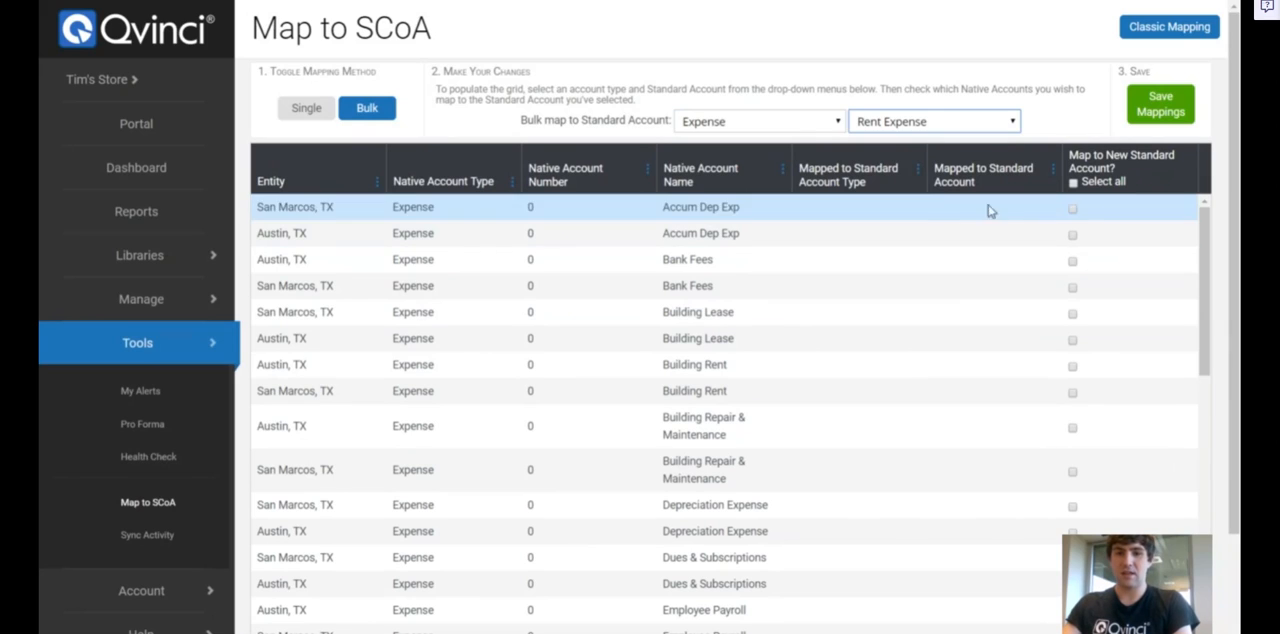
Sort the account list by Native Account Name in ascending order and re-sort it in descending order
{"action": "left_click", "coordinate": [783, 176]}
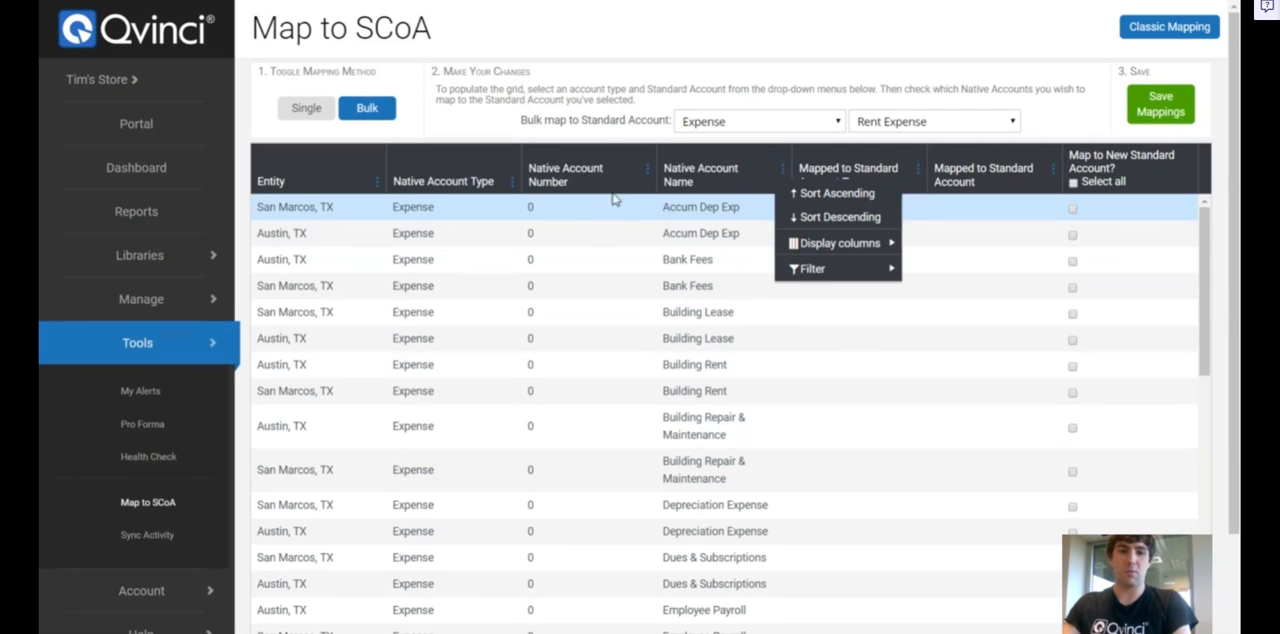
{"action": "left_click", "coordinate": [648, 176]}
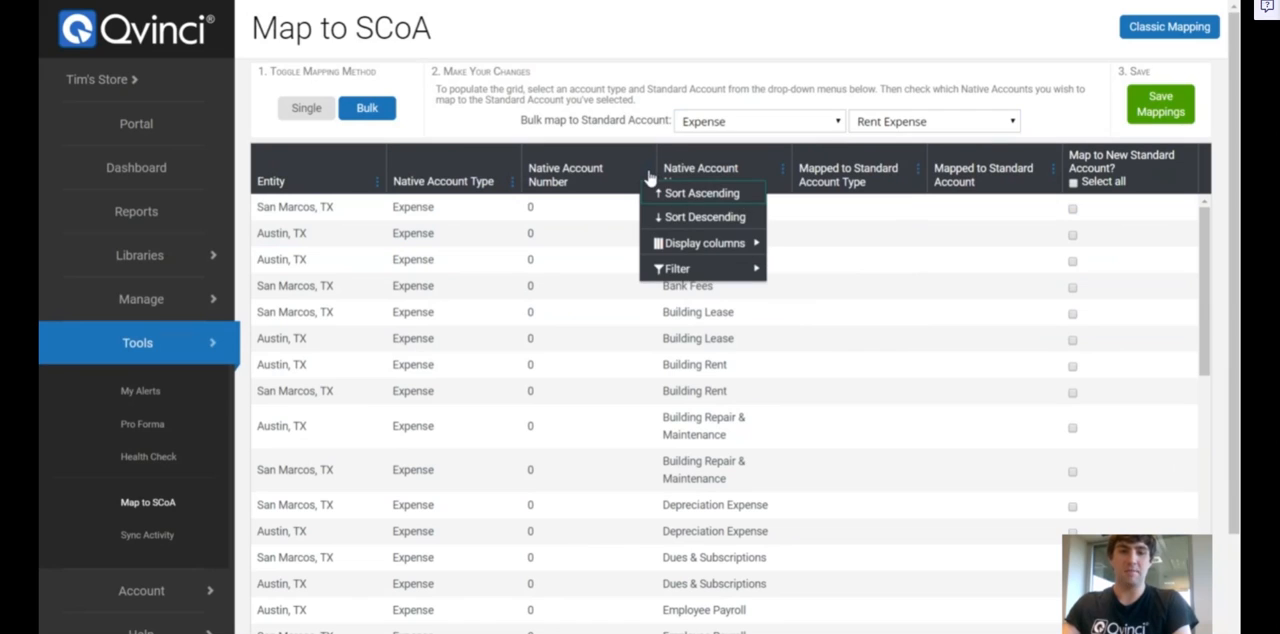
{"action": "left_click", "coordinate": [786, 176]}
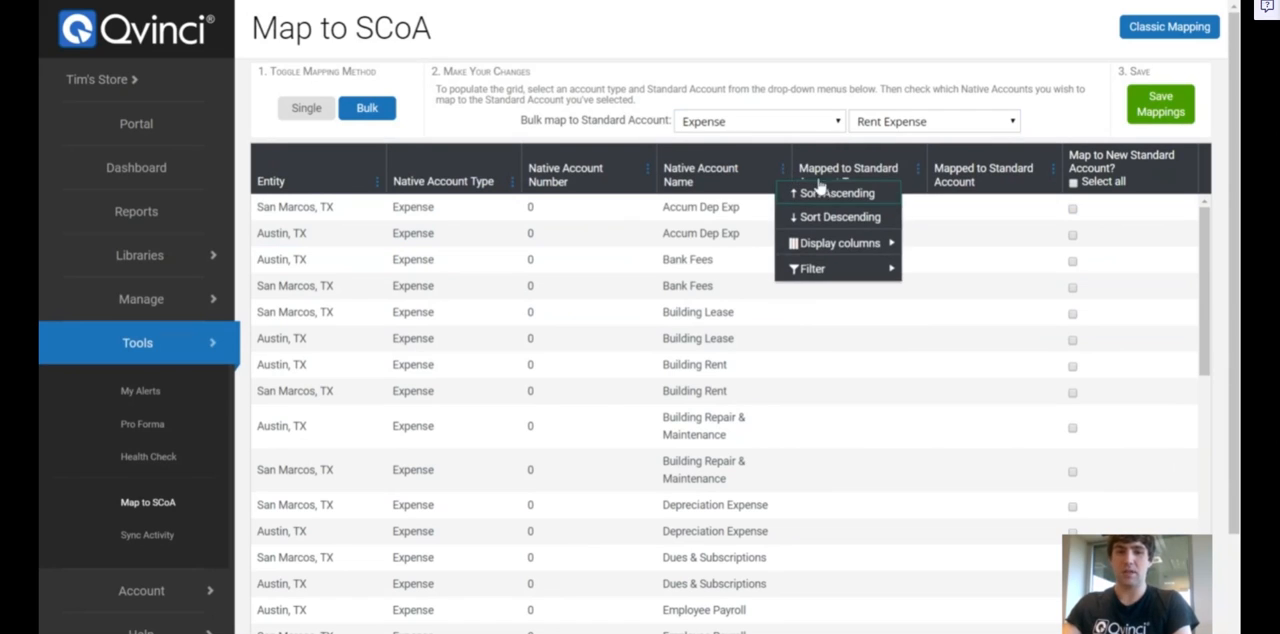
{"action": "left_click", "coordinate": [816, 195]}
{"action": "left_click", "coordinate": [786, 172]}
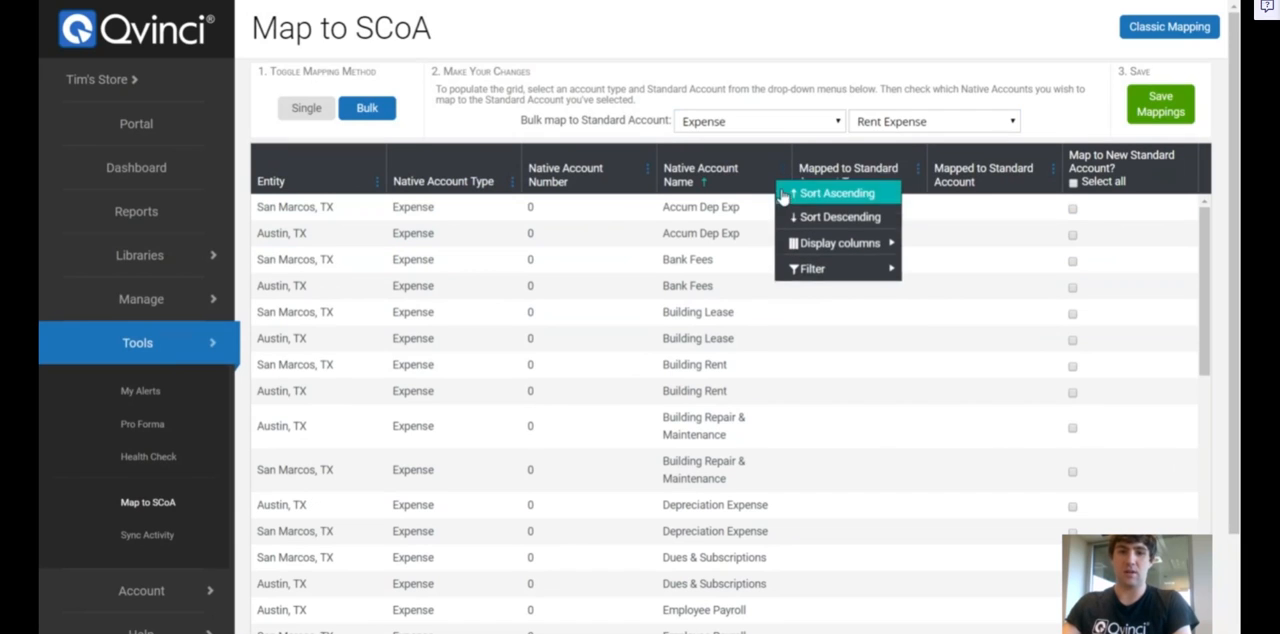
{"action": "left_click", "coordinate": [796, 207]}
Set the first filter condition on the Native Account Name column to Contains "rent"
{"action": "left_click", "coordinate": [785, 172]}
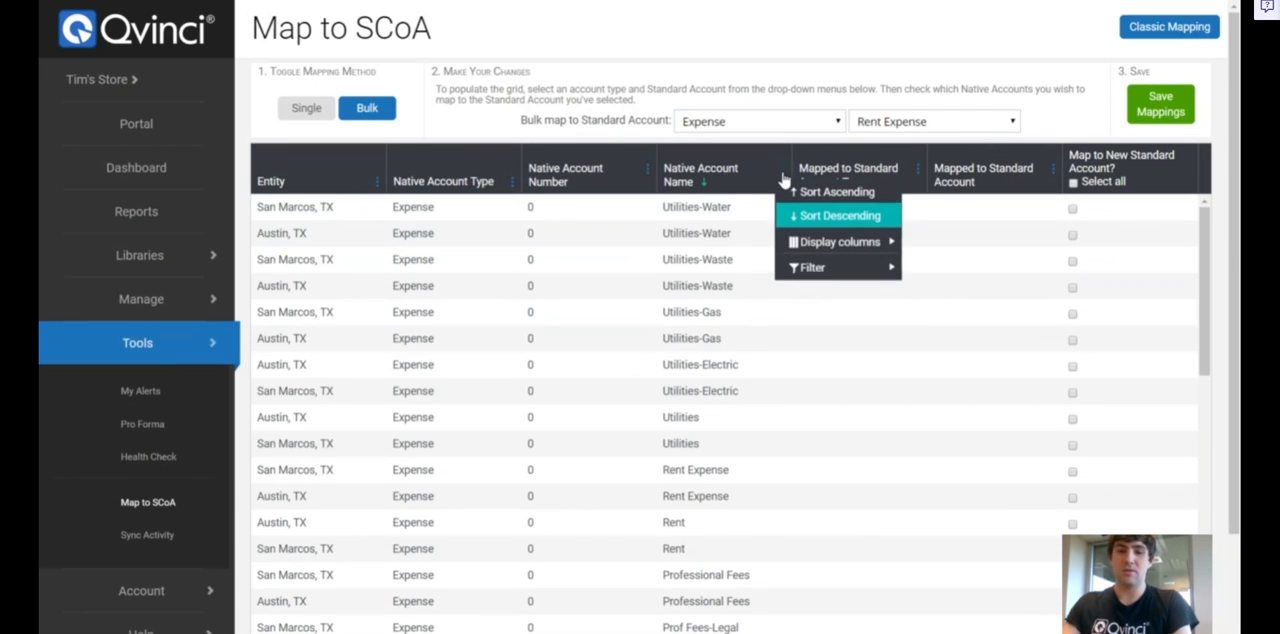
{"action": "mouse_move", "coordinate": [831, 281]}
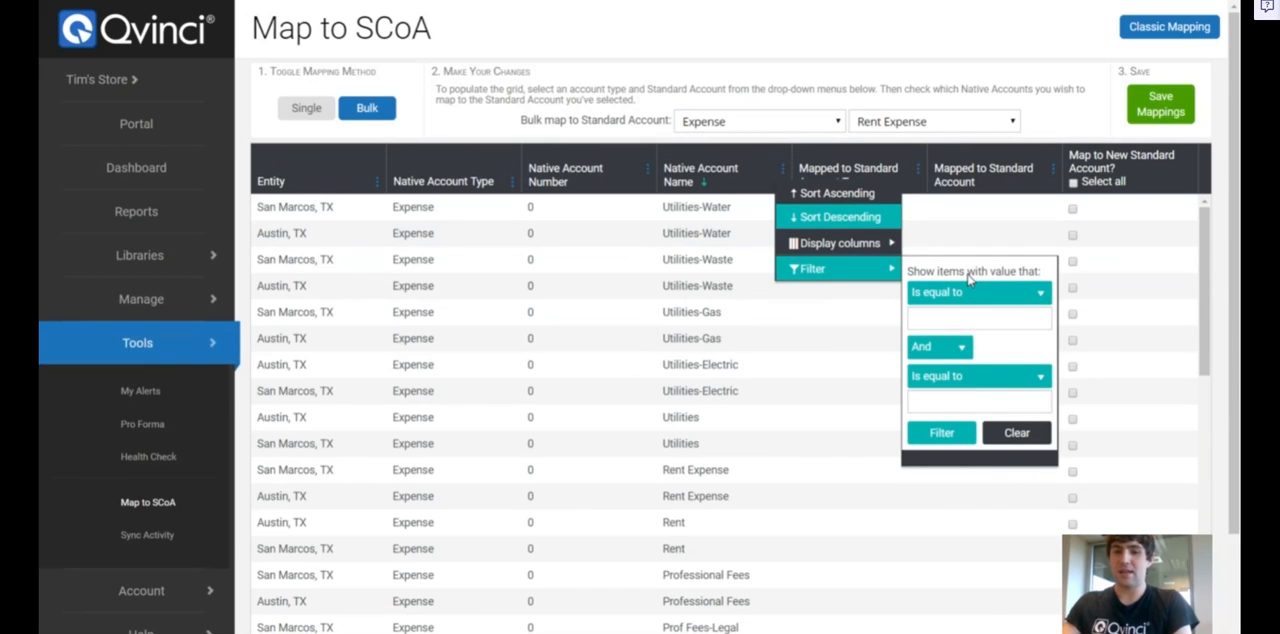
{"action": "left_click", "coordinate": [970, 293]}
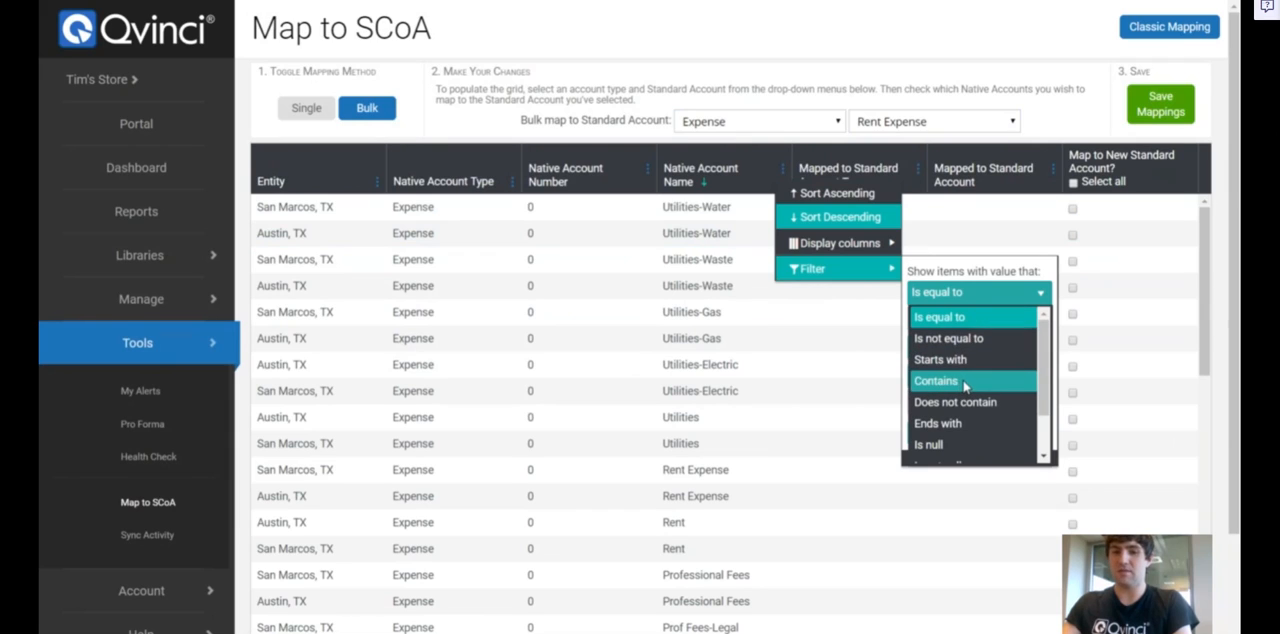
{"action": "left_click", "coordinate": [965, 381]}
{"action": "left_click", "coordinate": [966, 317]}
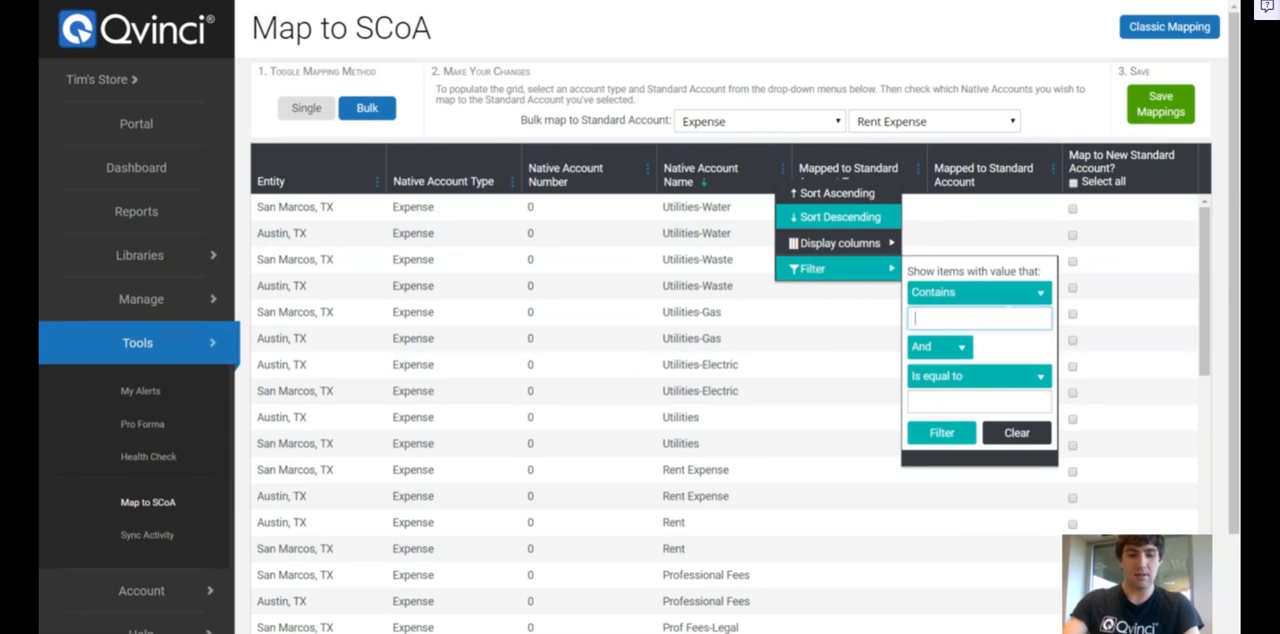
{"action": "type", "text": "rent"}
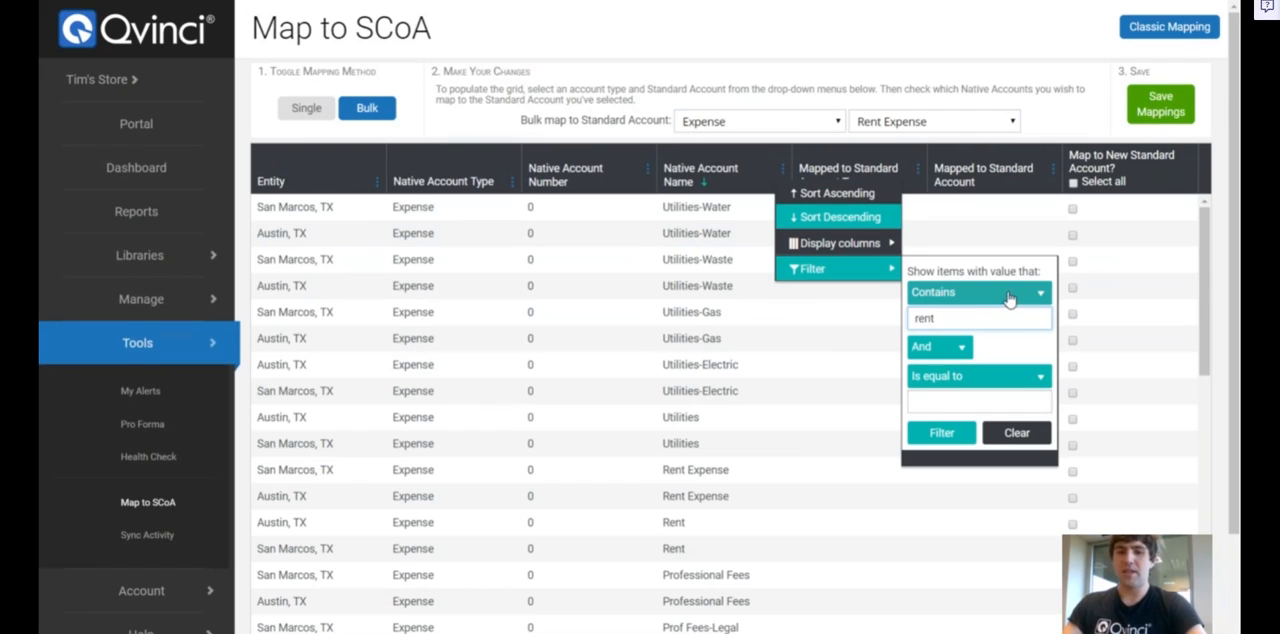
Add an Or condition of Contains "lease" to the Native Account Name filter and apply the filter
{"action": "left_click", "coordinate": [947, 360]}
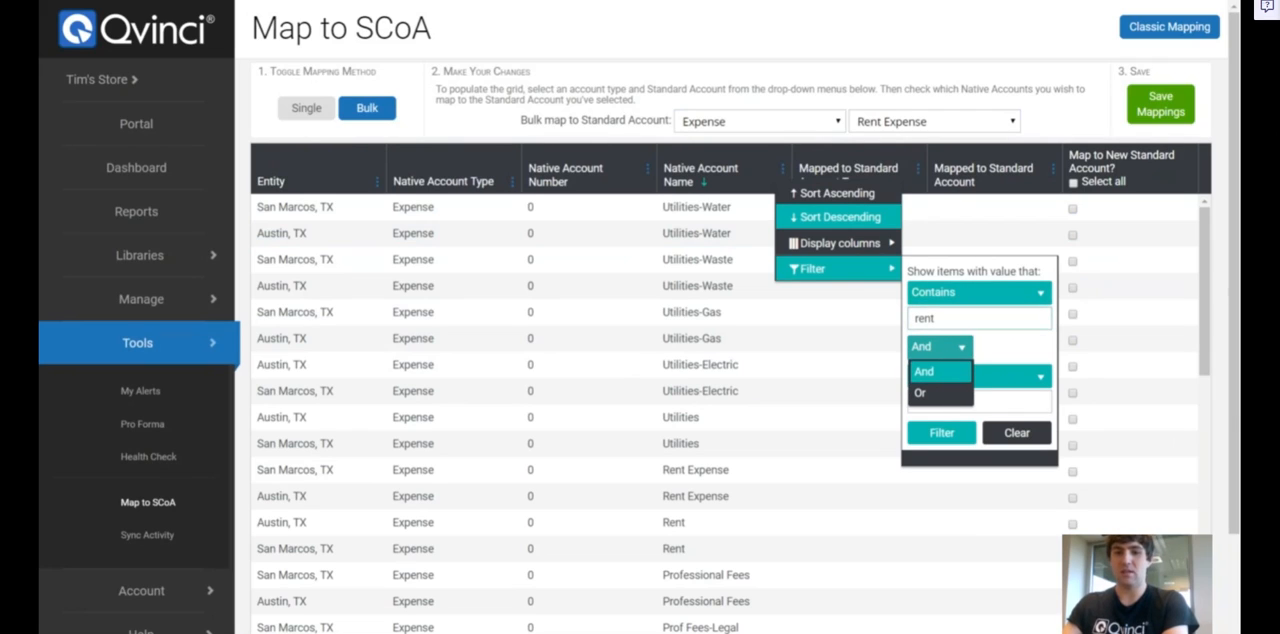
{"action": "left_click", "coordinate": [965, 392]}
{"action": "left_click", "coordinate": [968, 389]}
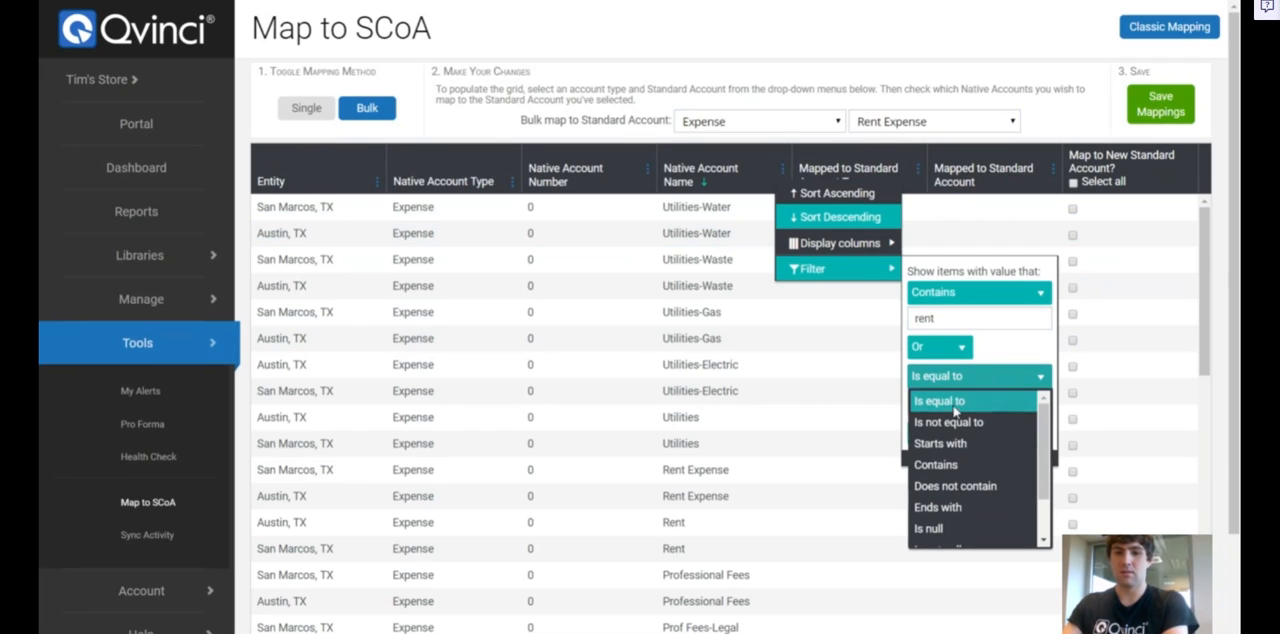
{"action": "left_click", "coordinate": [965, 457]}
{"action": "left_click", "coordinate": [985, 402]}
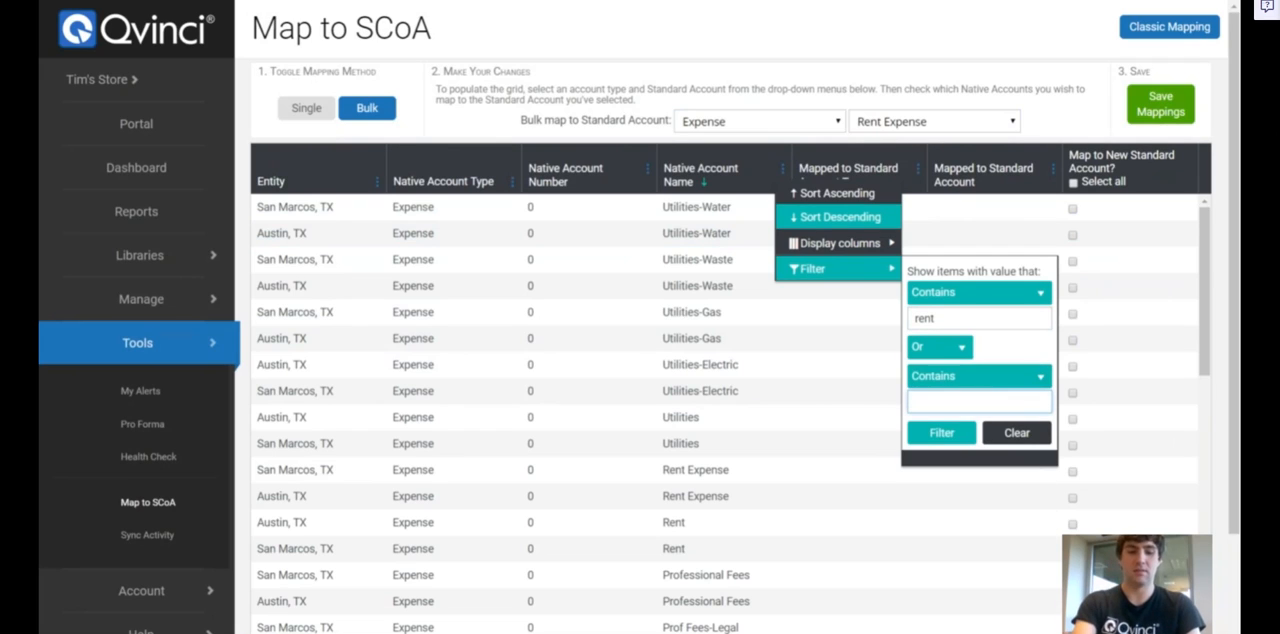
{"action": "type", "text": "lease"}
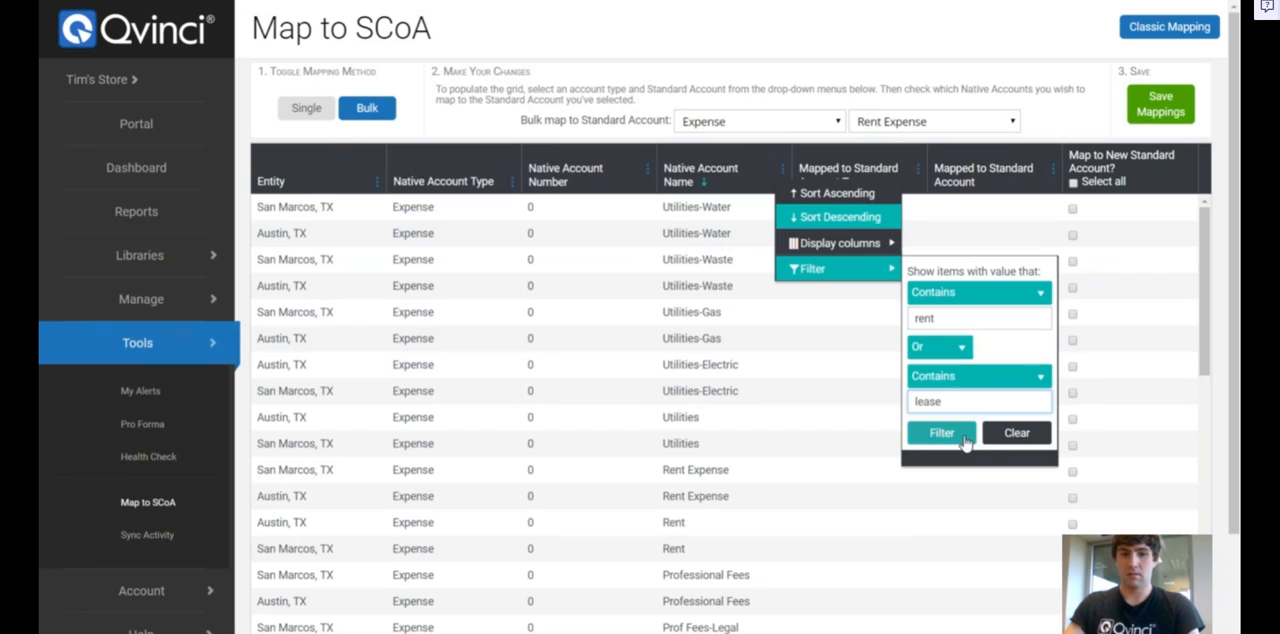
{"action": "left_click", "coordinate": [963, 440]}
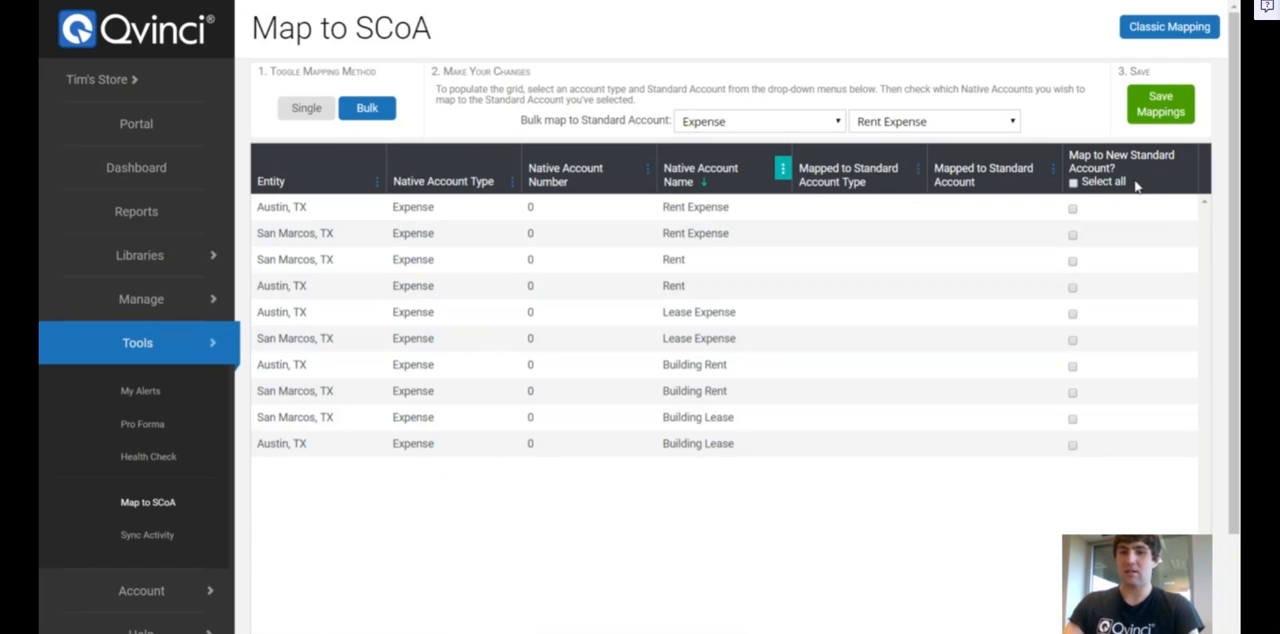
Mark all the filtered rent and lease accounts for mapping to Rent Expense and save the mappings
{"action": "left_click", "coordinate": [1073, 212]}
{"action": "left_click", "coordinate": [1073, 264]}
{"action": "left_click", "coordinate": [1073, 291]}
{"action": "left_click", "coordinate": [1073, 317]}
{"action": "left_click", "coordinate": [1073, 343]}
{"action": "left_click", "coordinate": [1073, 370]}
{"action": "left_click", "coordinate": [1073, 396]}
{"action": "left_click", "coordinate": [1073, 422]}
{"action": "left_click", "coordinate": [1073, 449]}
{"action": "left_click", "coordinate": [1073, 475]}
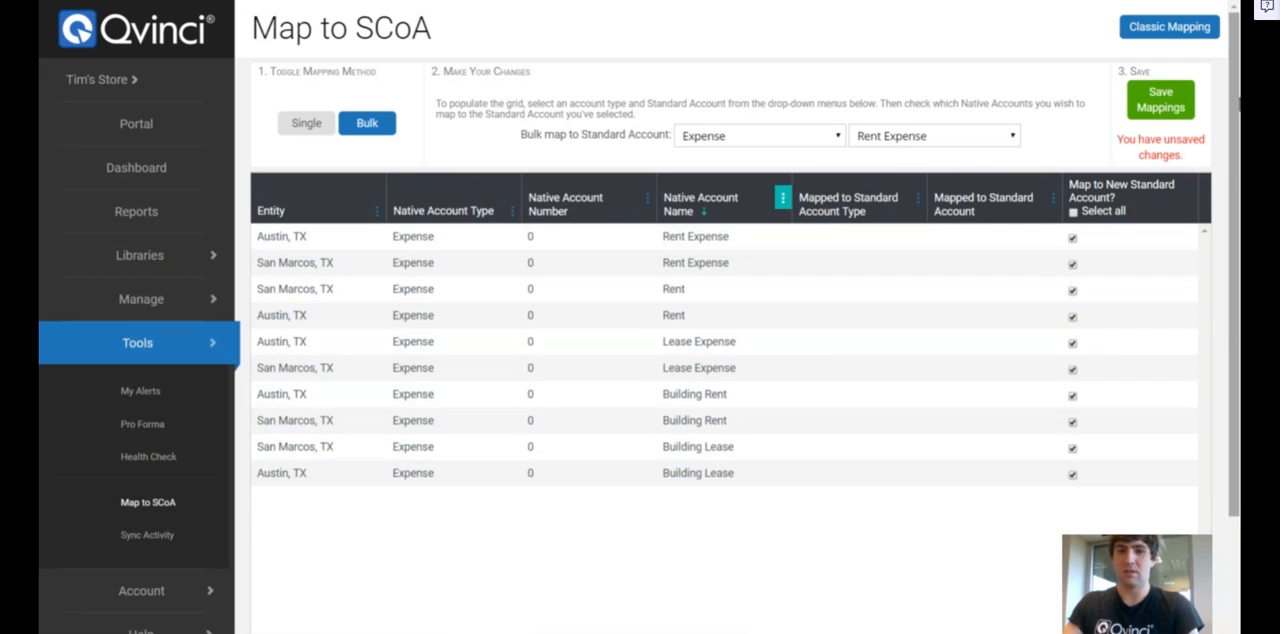
{"action": "left_click", "coordinate": [1163, 102]}
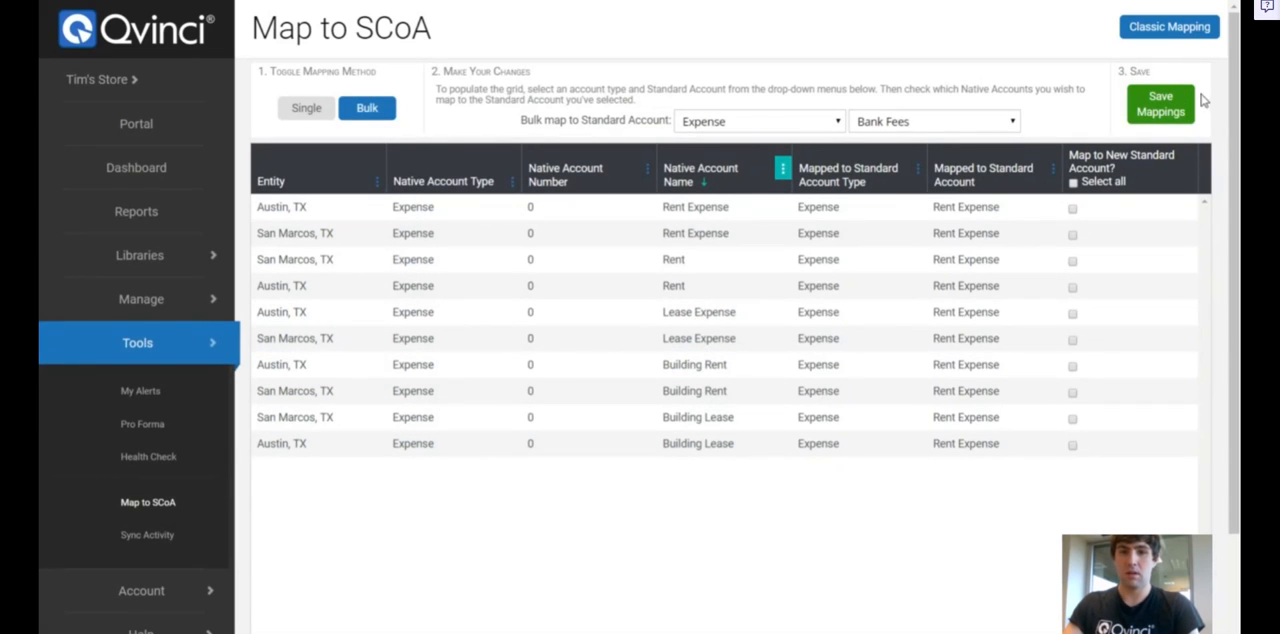
Choose Depreciation Expense as the target standard account and clear the rent/lease filter from the Native Account Name column
{"action": "left_click", "coordinate": [931, 127]}
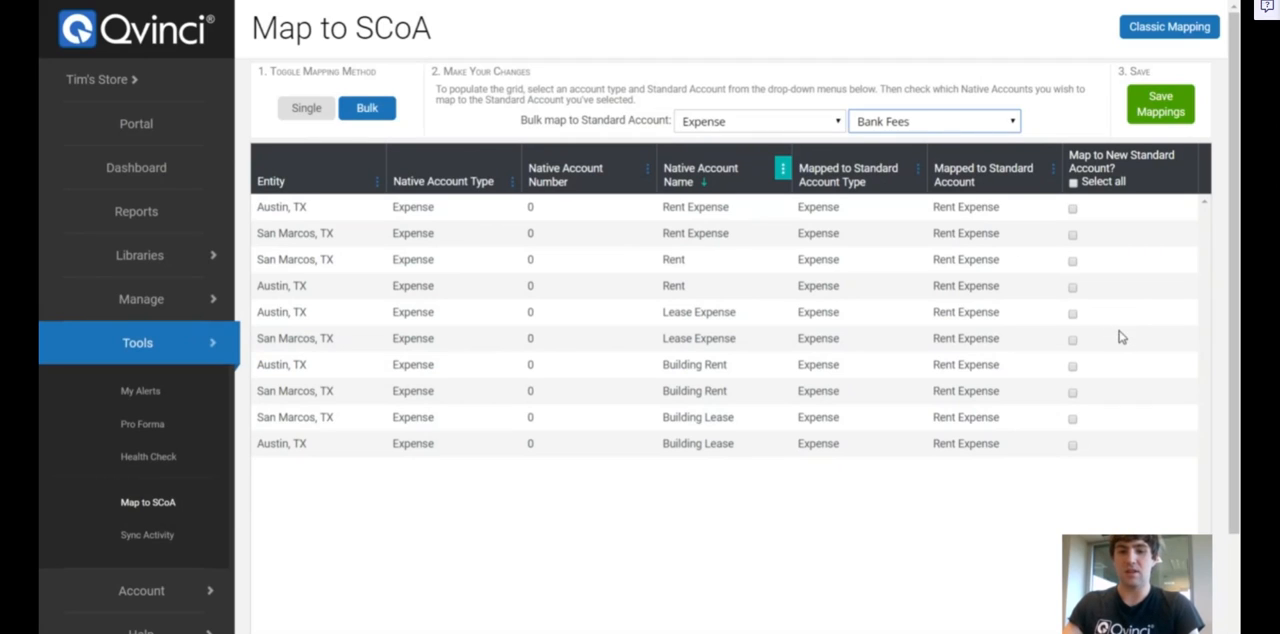
{"action": "left_click", "coordinate": [973, 244]}
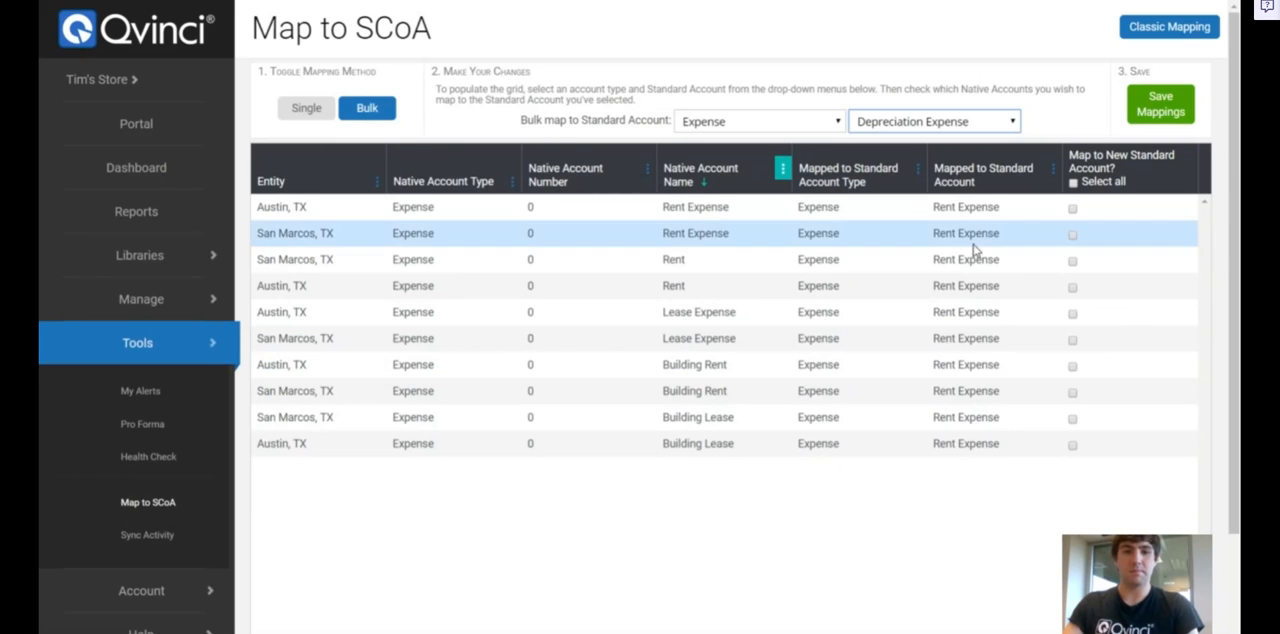
{"action": "left_click", "coordinate": [785, 169]}
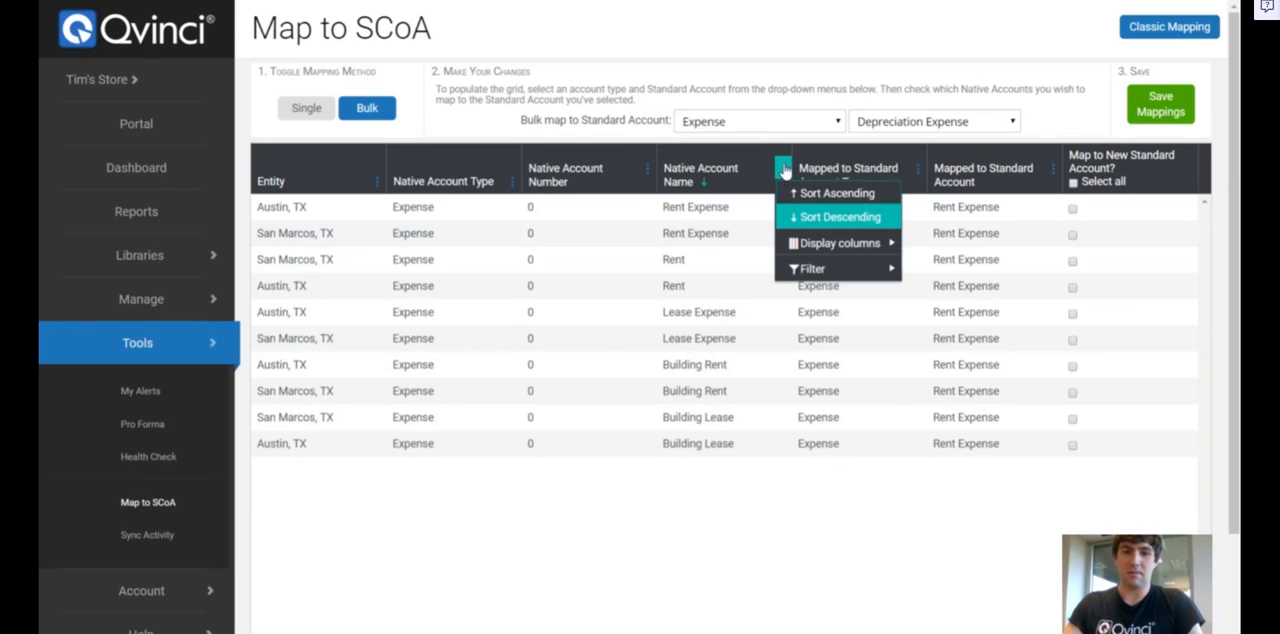
{"action": "mouse_move", "coordinate": [810, 270]}
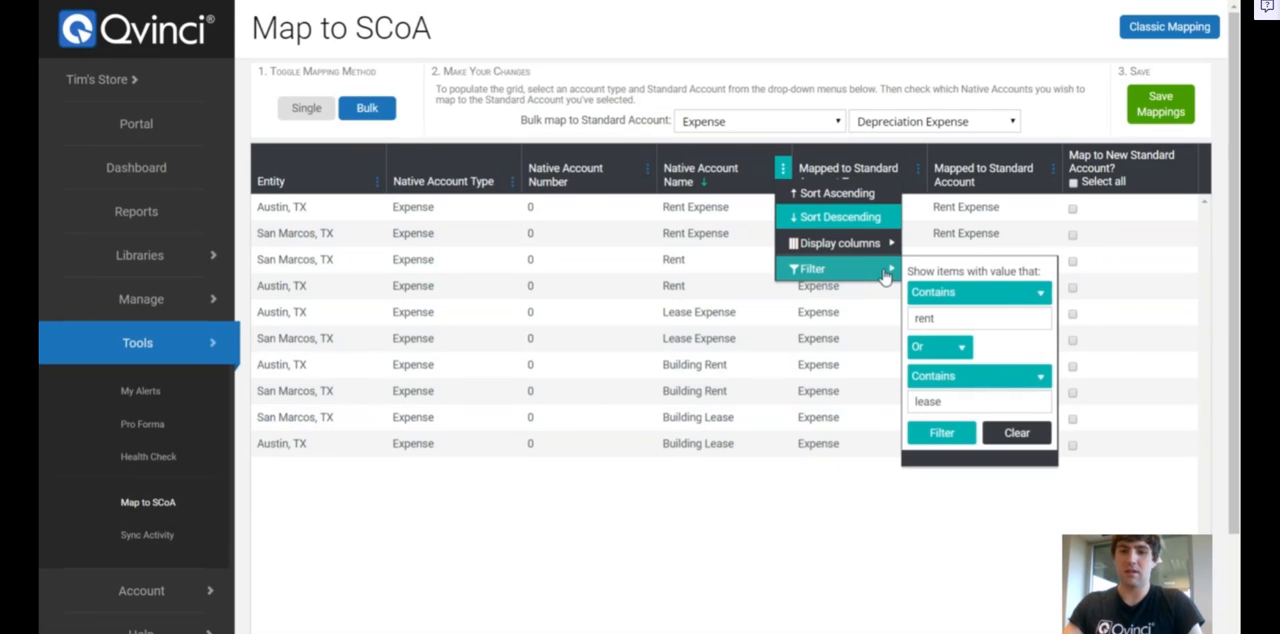
{"action": "left_click", "coordinate": [1015, 433]}
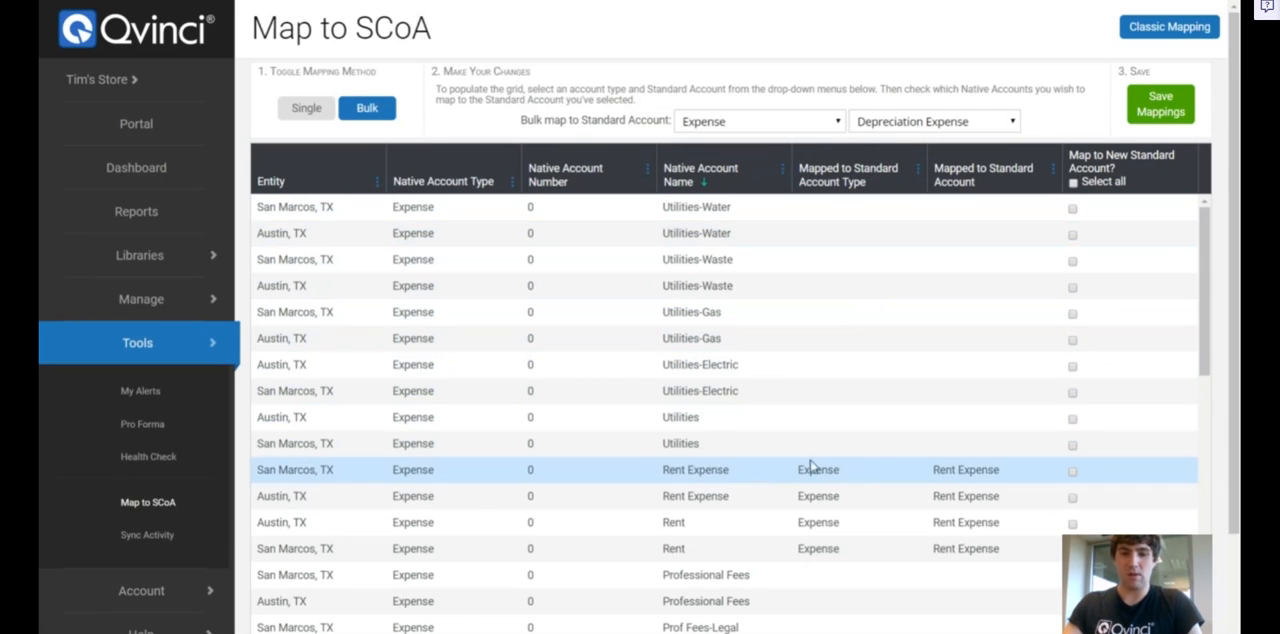
Filter the Native Account Name column to accounts that contain "dep"
{"action": "left_click", "coordinate": [783, 170]}
{"action": "mouse_move", "coordinate": [812, 270]}
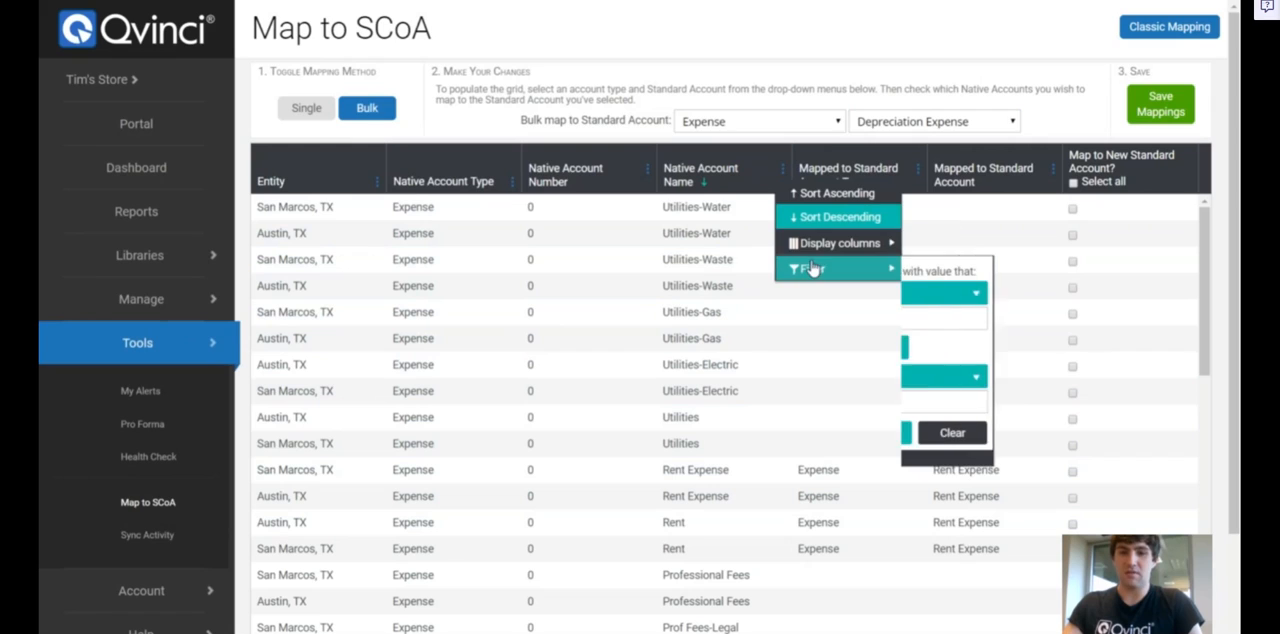
{"action": "left_click", "coordinate": [975, 293]}
{"action": "left_click", "coordinate": [940, 380]}
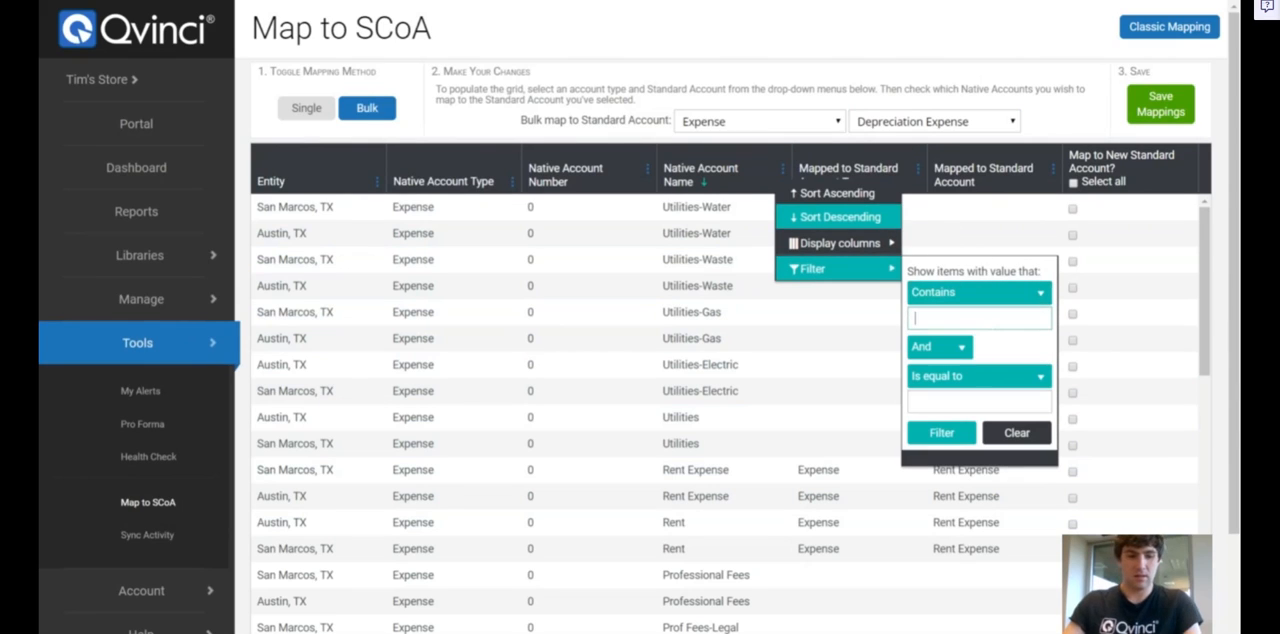
{"action": "type", "text": "dep"}
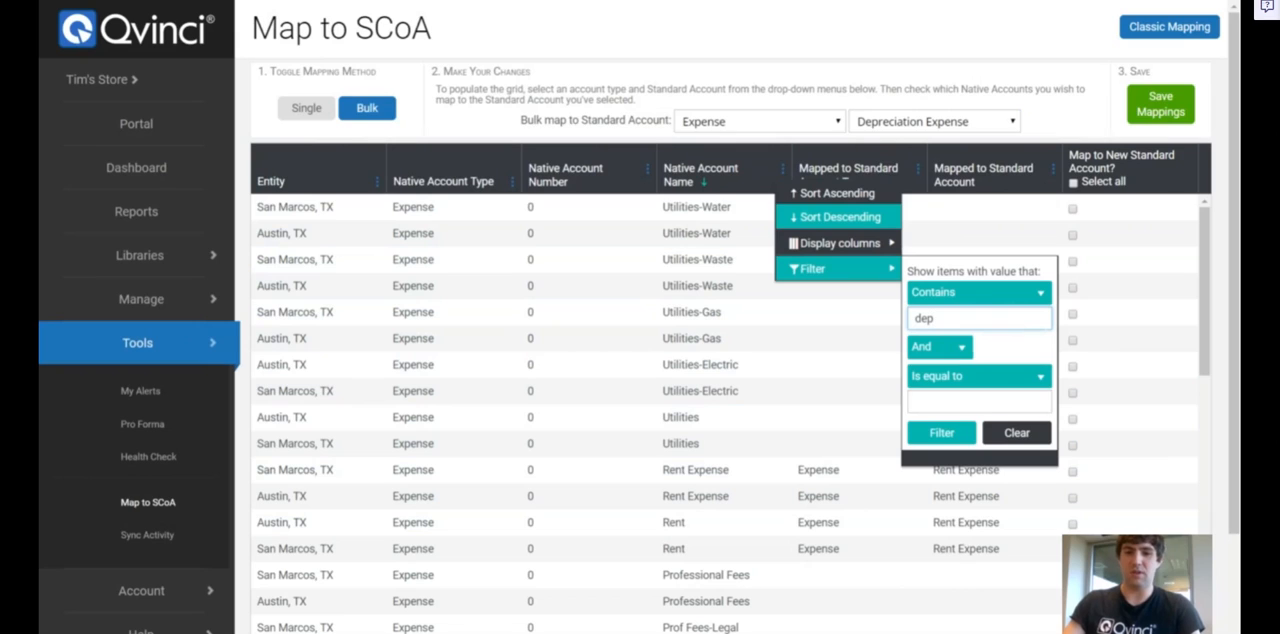
{"action": "left_click", "coordinate": [944, 432]}
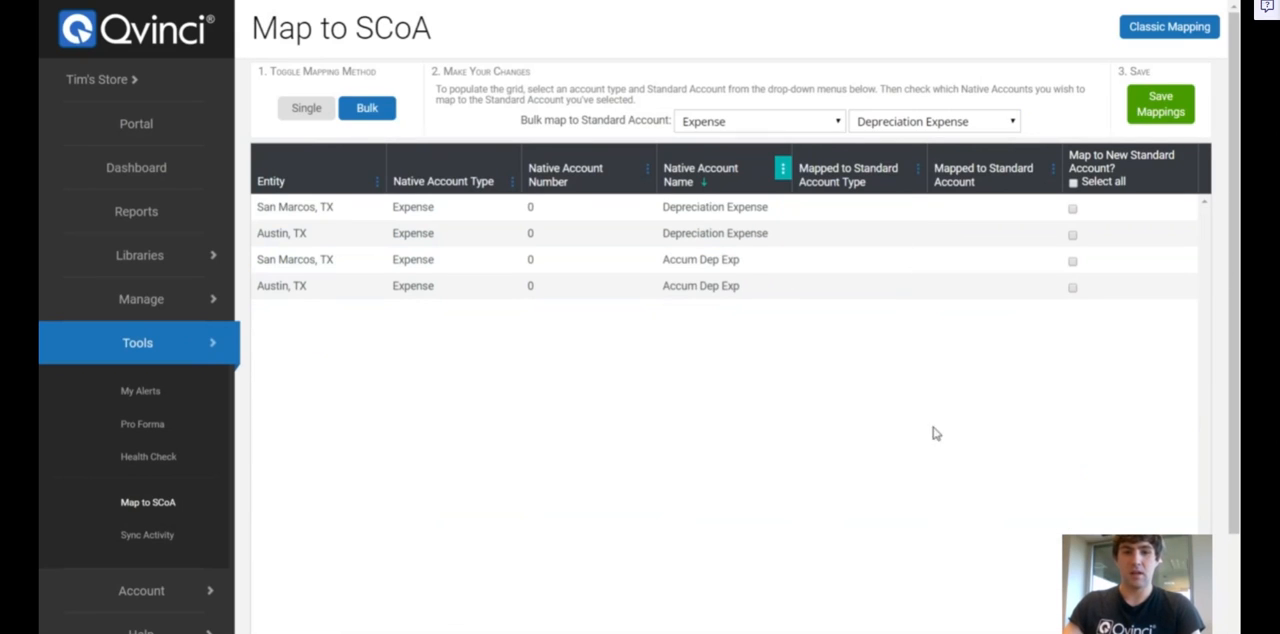
Mark the Depreciation Expense and Accum Dep Exp accounts of both entities for mapping to Depreciation Expense and save the mappings
{"action": "left_click", "coordinate": [1072, 210]}
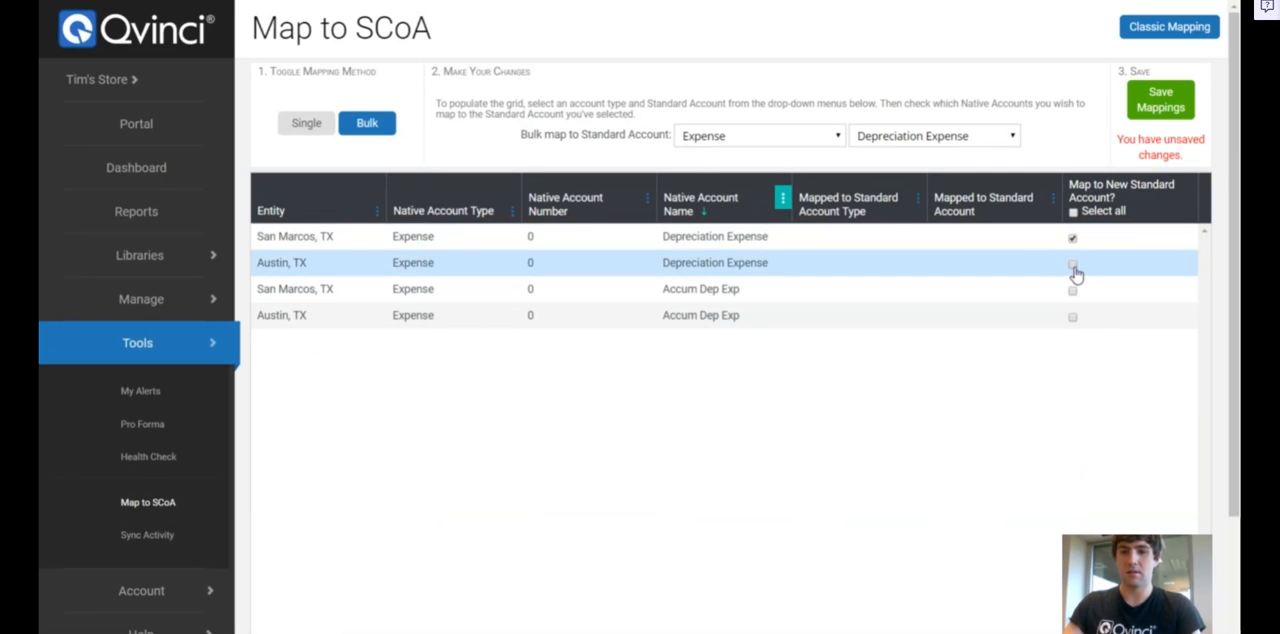
{"action": "left_click", "coordinate": [1072, 264]}
{"action": "left_click", "coordinate": [1071, 290]}
{"action": "left_click", "coordinate": [1072, 318]}
{"action": "left_click", "coordinate": [1158, 104]}
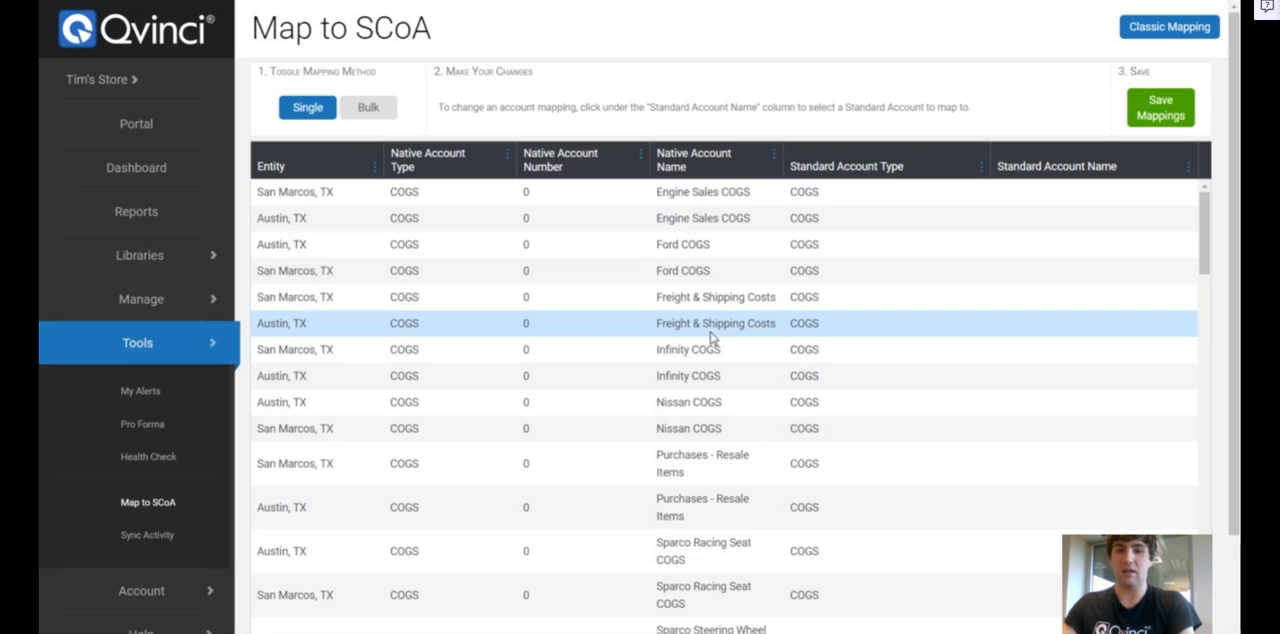
{"action": "left_click", "coordinate": [982, 172]}
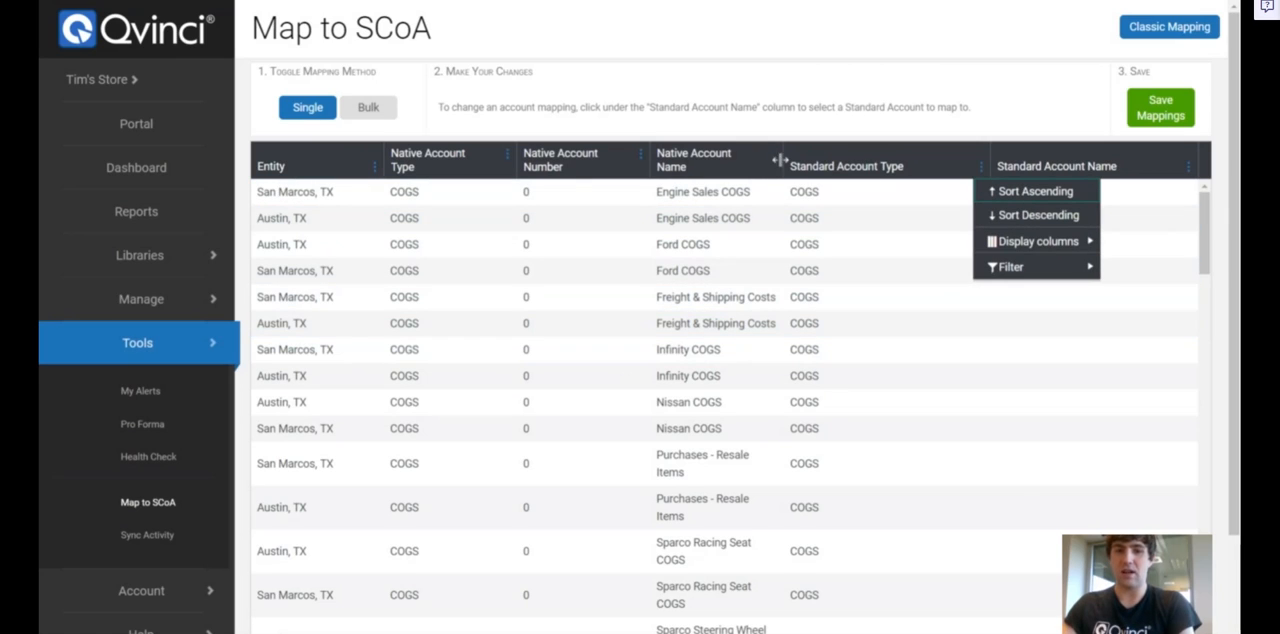
{"action": "left_click", "coordinate": [903, 103]}
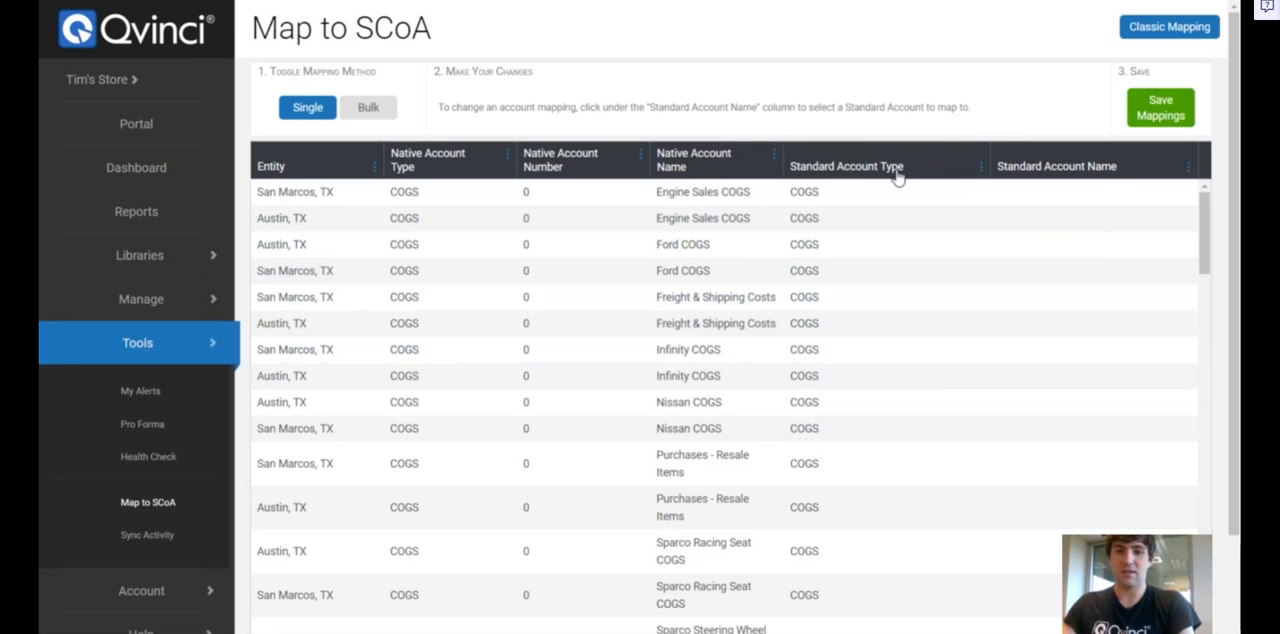
Sort the accounts by Standard Account Type in ascending order and look through the unmapped and mapped accounts
{"action": "left_click", "coordinate": [981, 170]}
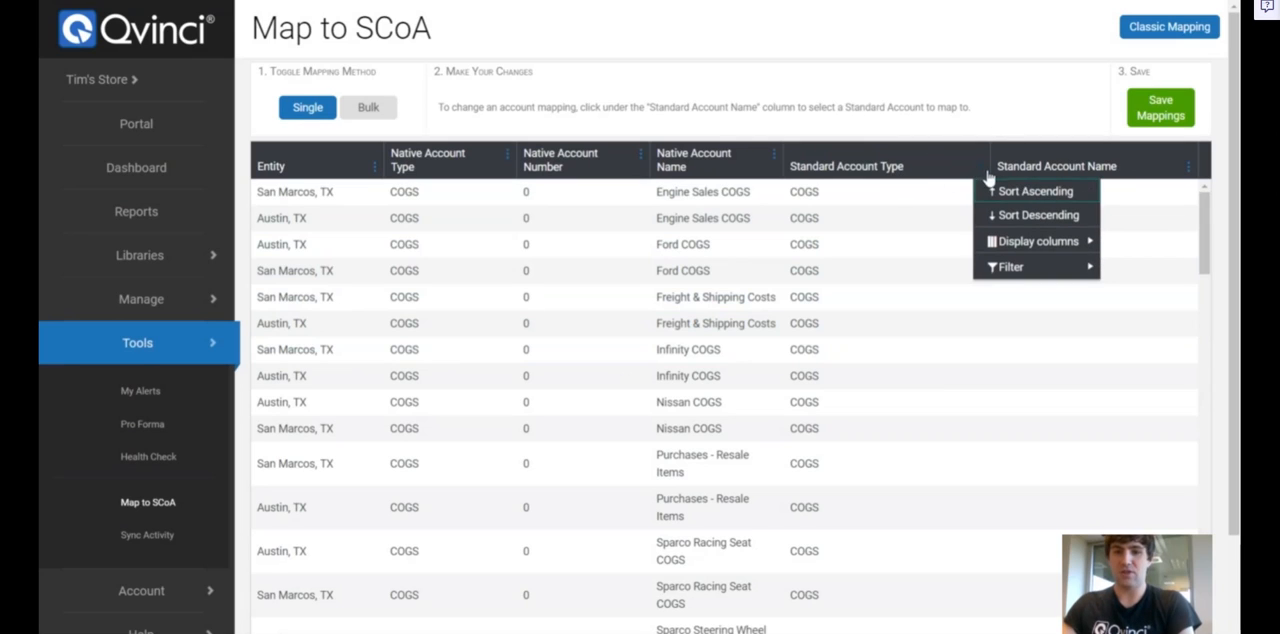
{"action": "left_click", "coordinate": [1013, 192]}
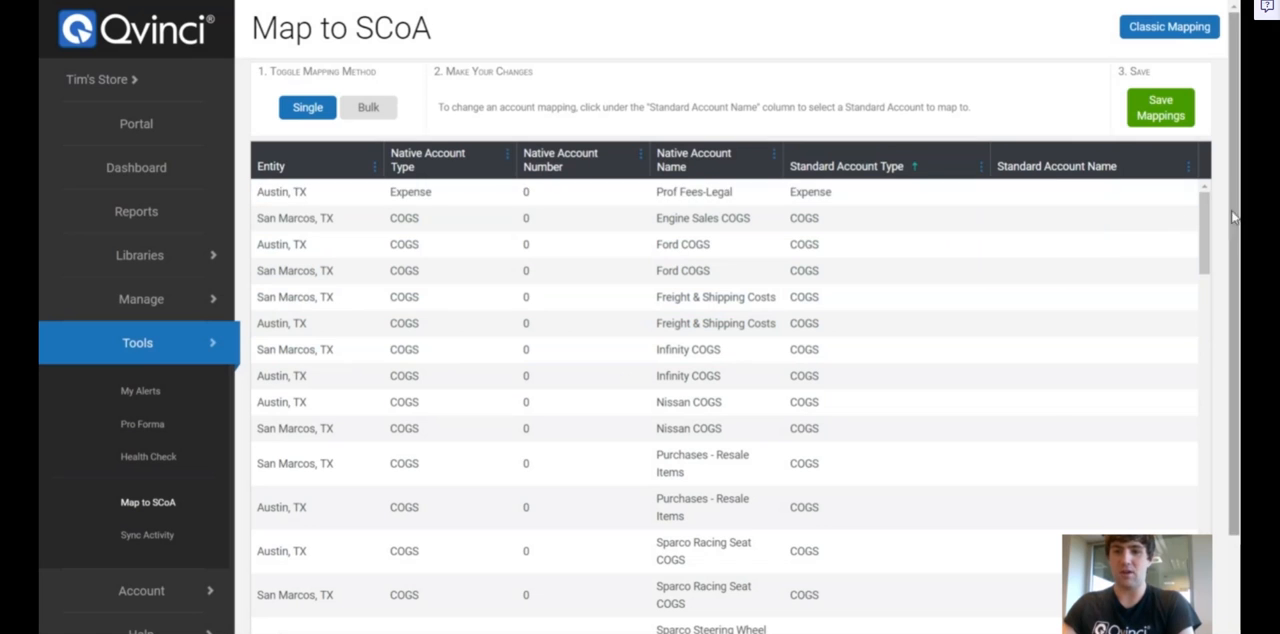
{"action": "left_click_drag", "start_coordinate": [1206, 213], "coordinate": [1230, 615]}
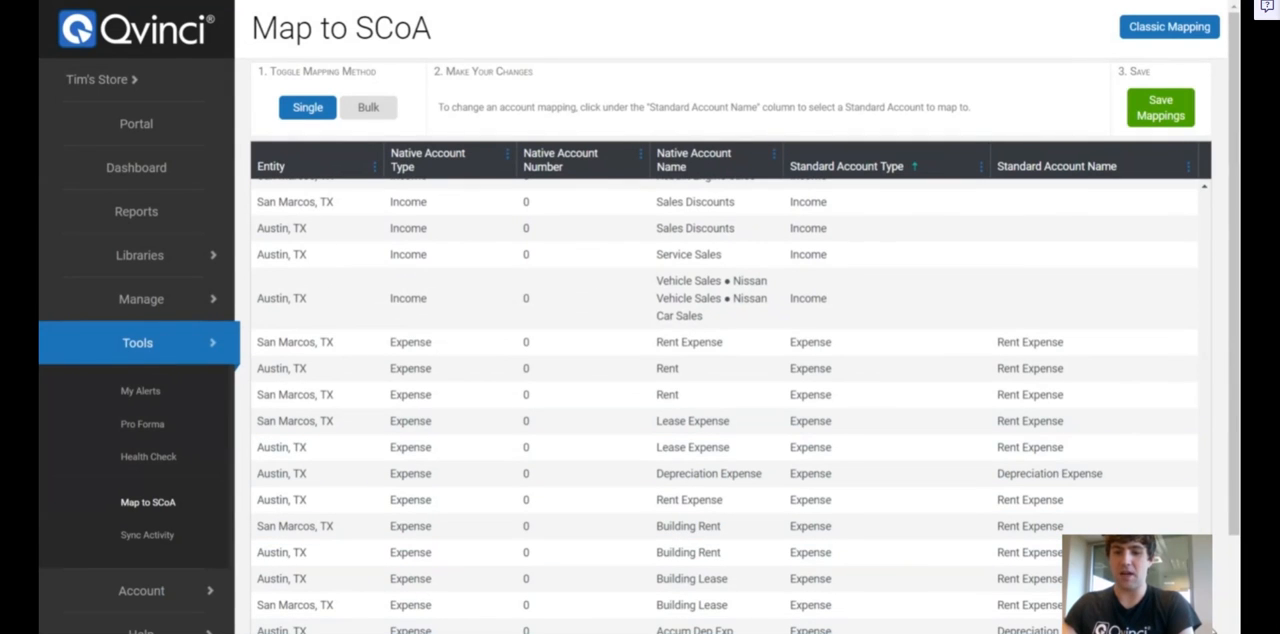
{"action": "left_click_drag", "start_coordinate": [1206, 612], "coordinate": [1210, 200]}
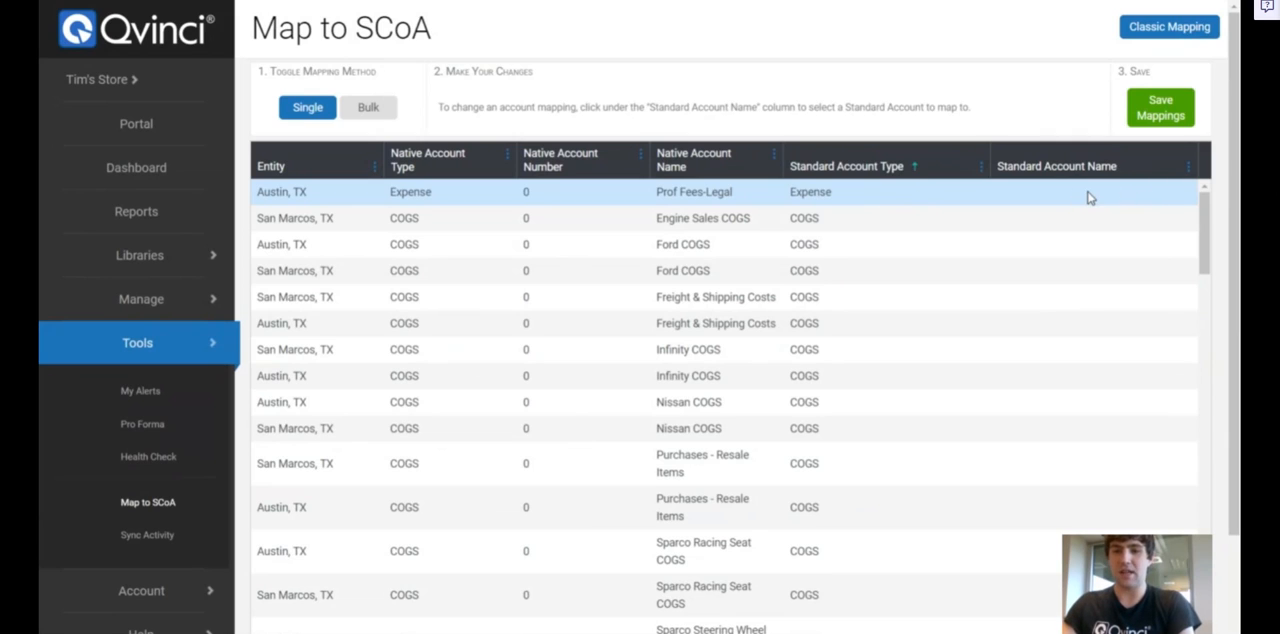
Map Austin's Prof Fees-Legal account to Professional Fees and San Marcos's Engine Sales COGS account to Engine Sales COGS
{"action": "left_click", "coordinate": [1126, 200]}
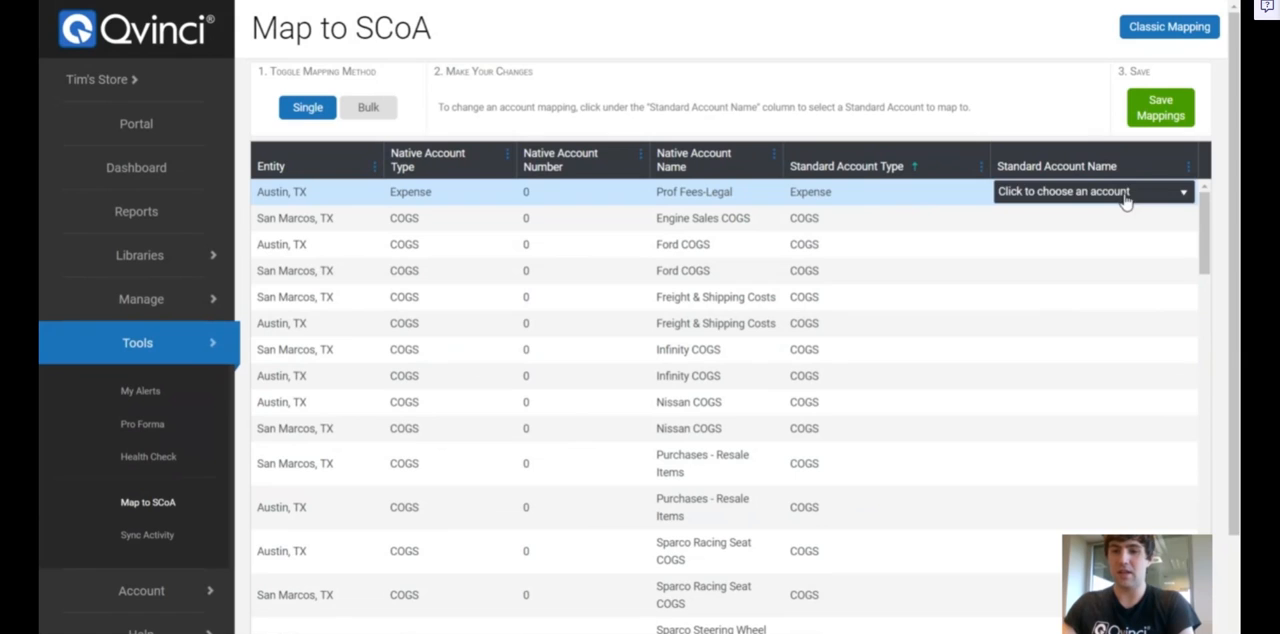
{"action": "left_click", "coordinate": [1126, 196]}
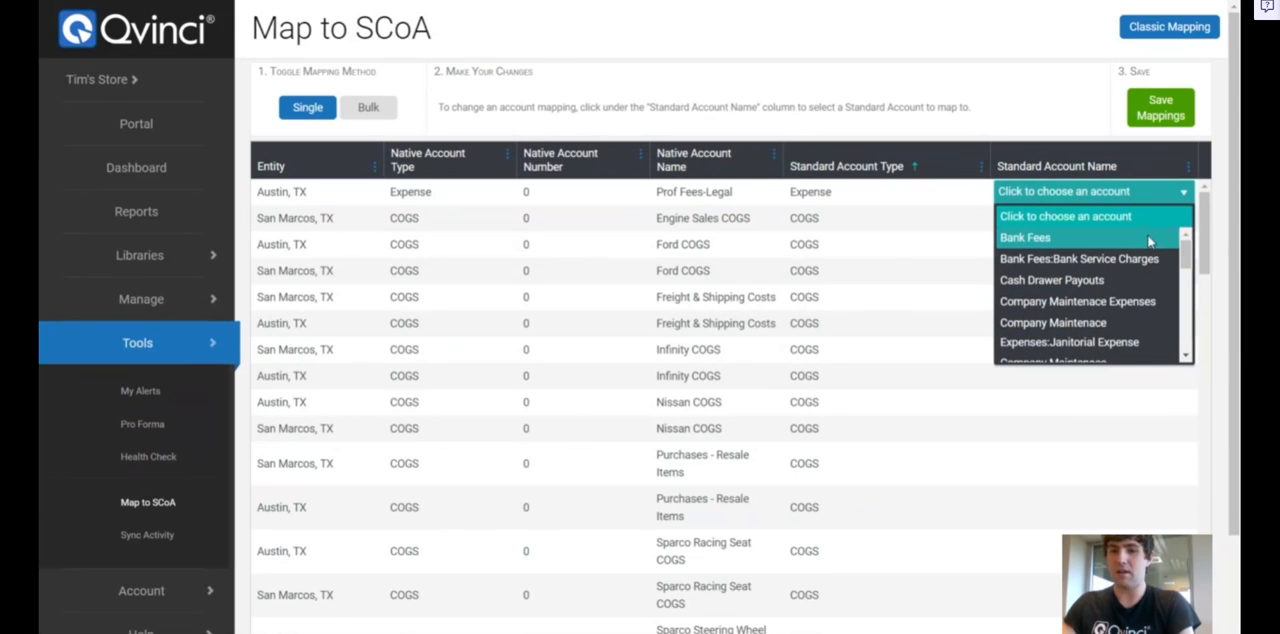
{"action": "left_click_drag", "start_coordinate": [1183, 251], "coordinate": [1184, 340]}
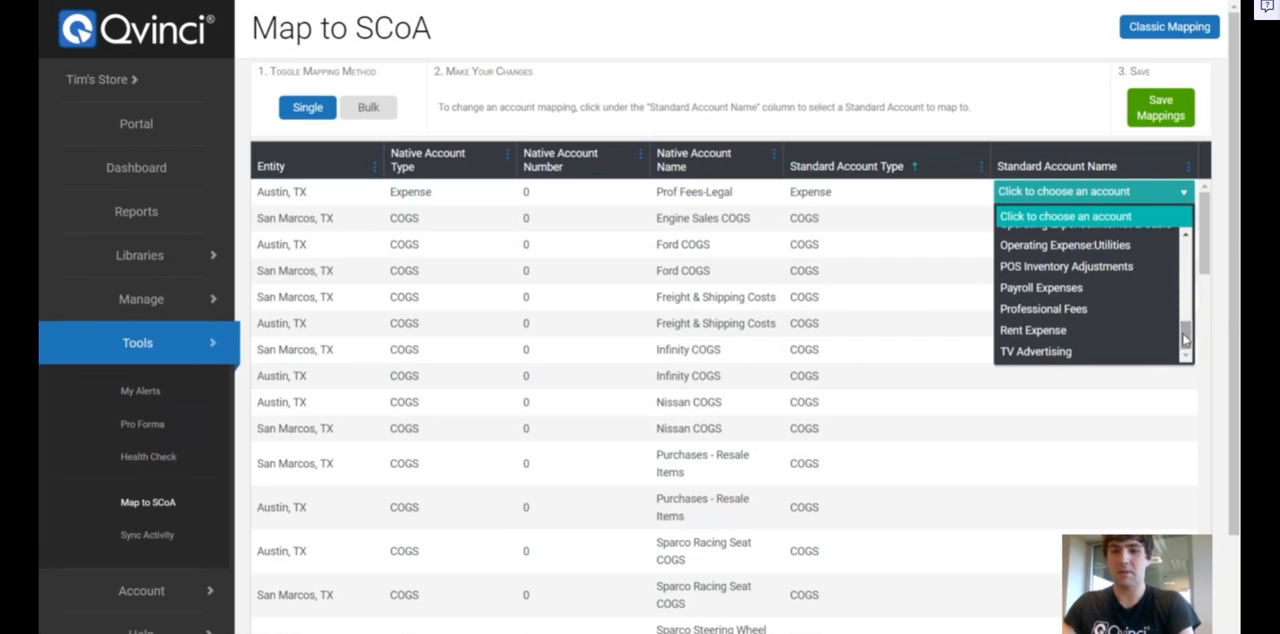
{"action": "left_click", "coordinate": [1084, 311]}
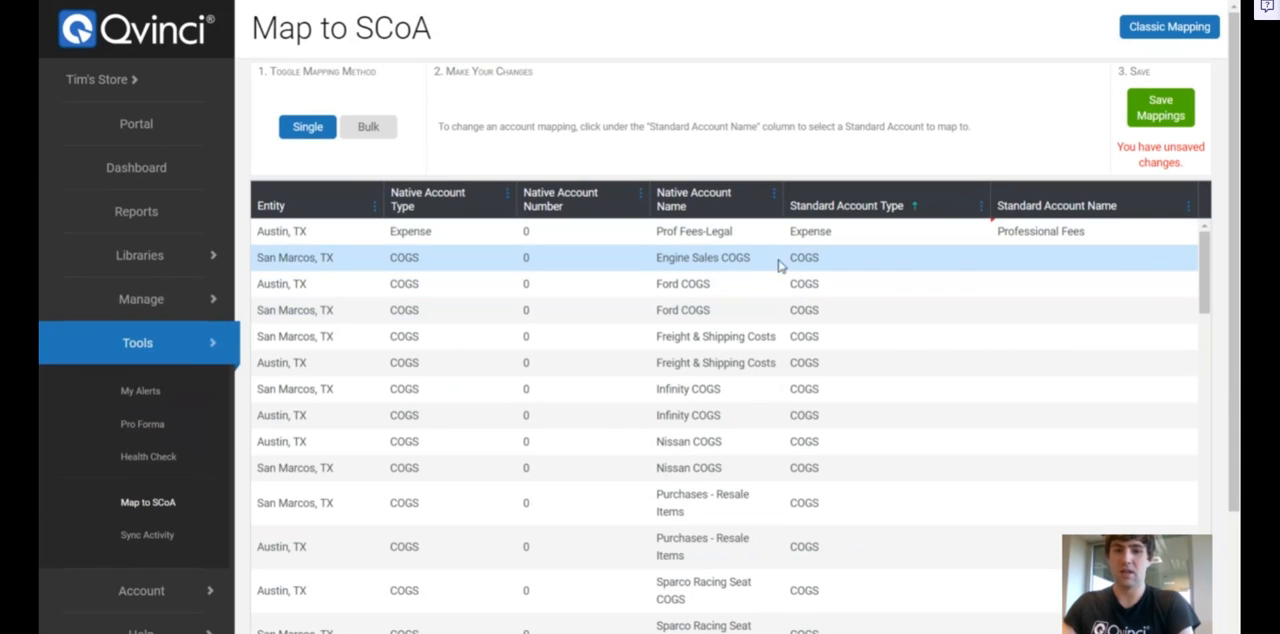
{"action": "left_click", "coordinate": [1078, 259]}
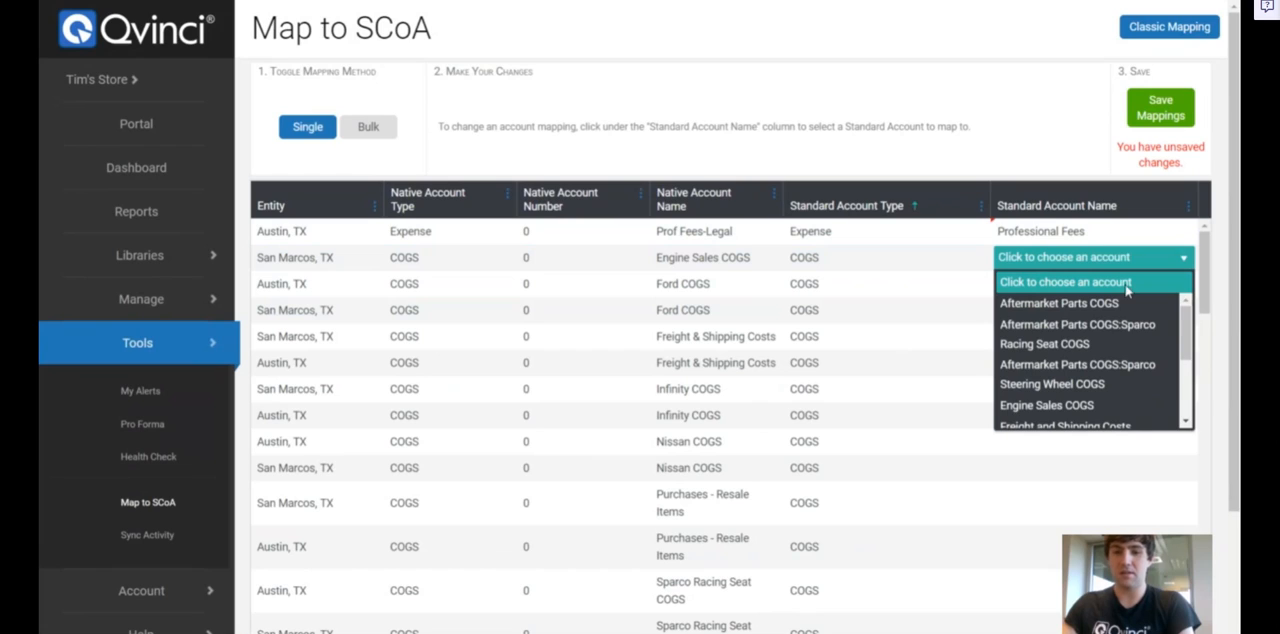
{"action": "left_click", "coordinate": [1090, 405]}
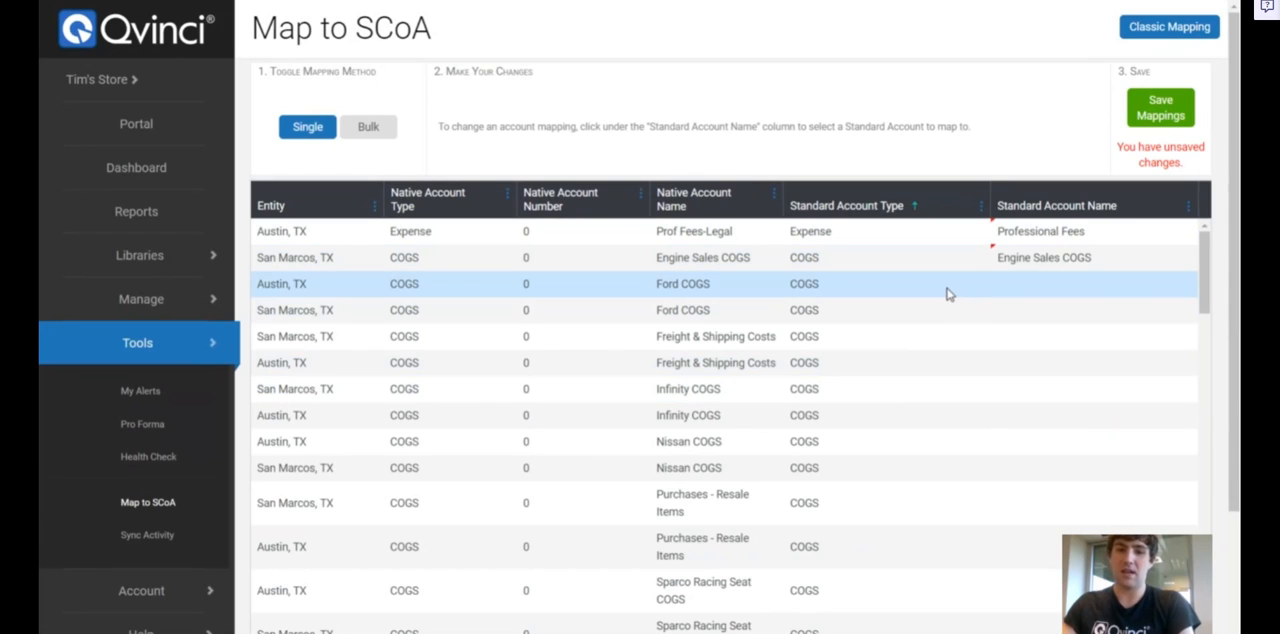
Map Austin's Ford COGS account to Vehicle COGS:Ford COGS and save the mappings
{"action": "left_click", "coordinate": [1068, 288]}
{"action": "left_click", "coordinate": [1068, 286]}
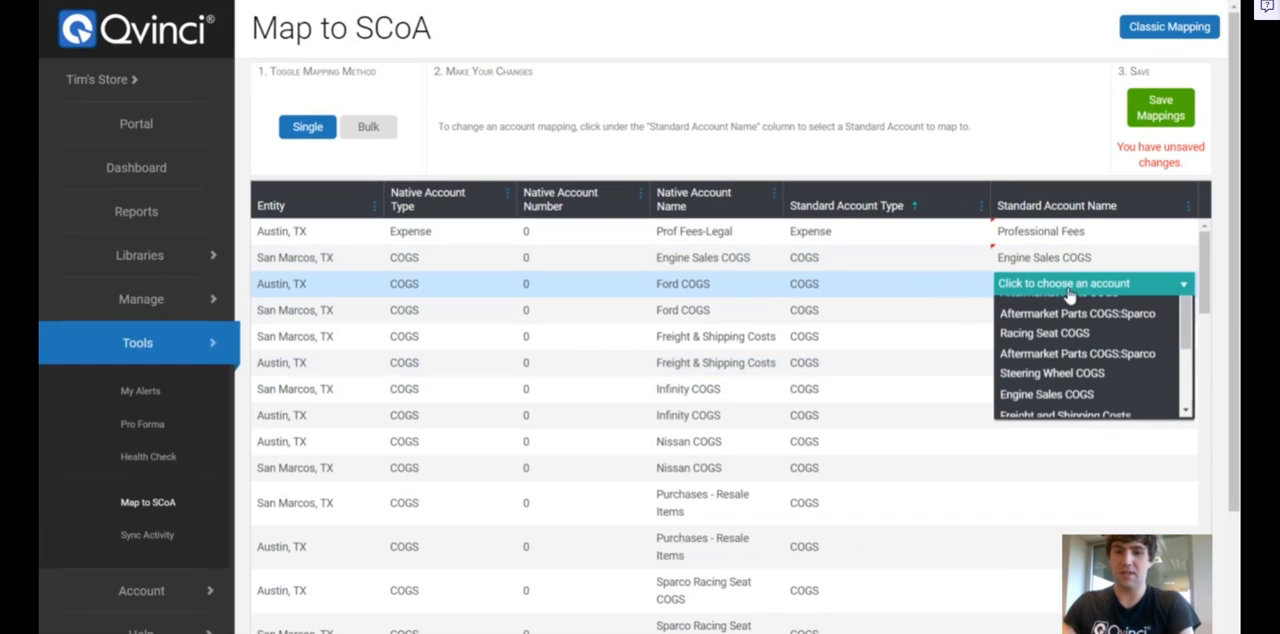
{"action": "left_click_drag", "start_coordinate": [1185, 347], "coordinate": [1186, 392]}
{"action": "left_click_drag", "start_coordinate": [1184, 400], "coordinate": [1184, 410]}
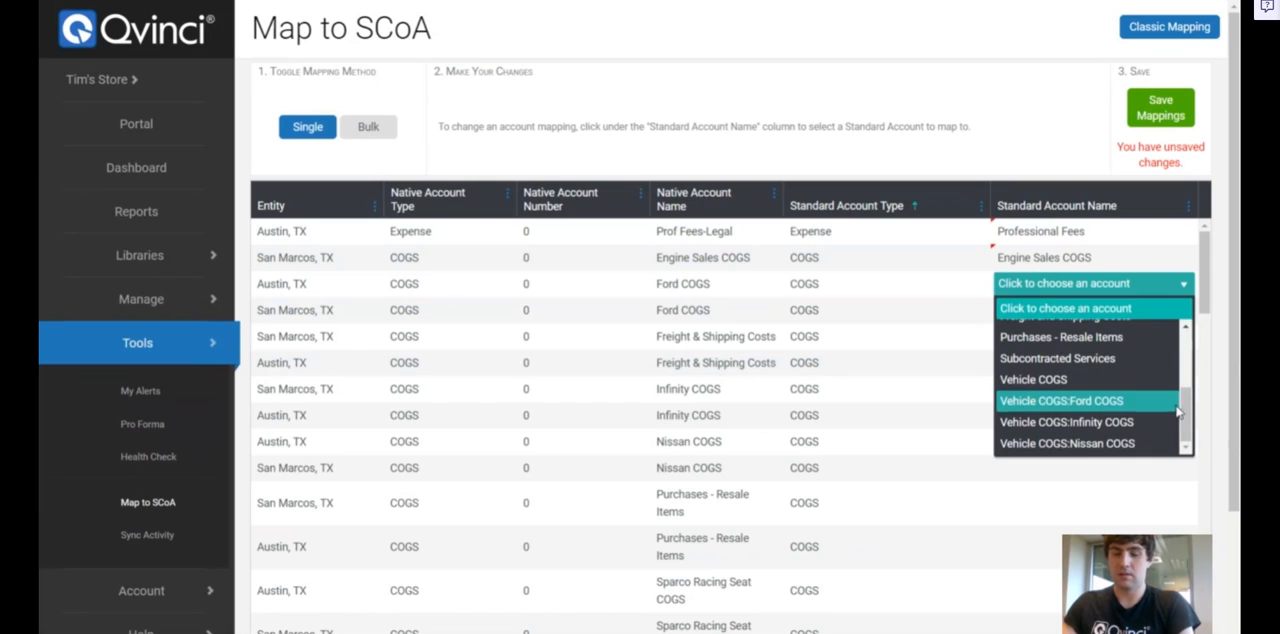
{"action": "left_click", "coordinate": [1117, 401]}
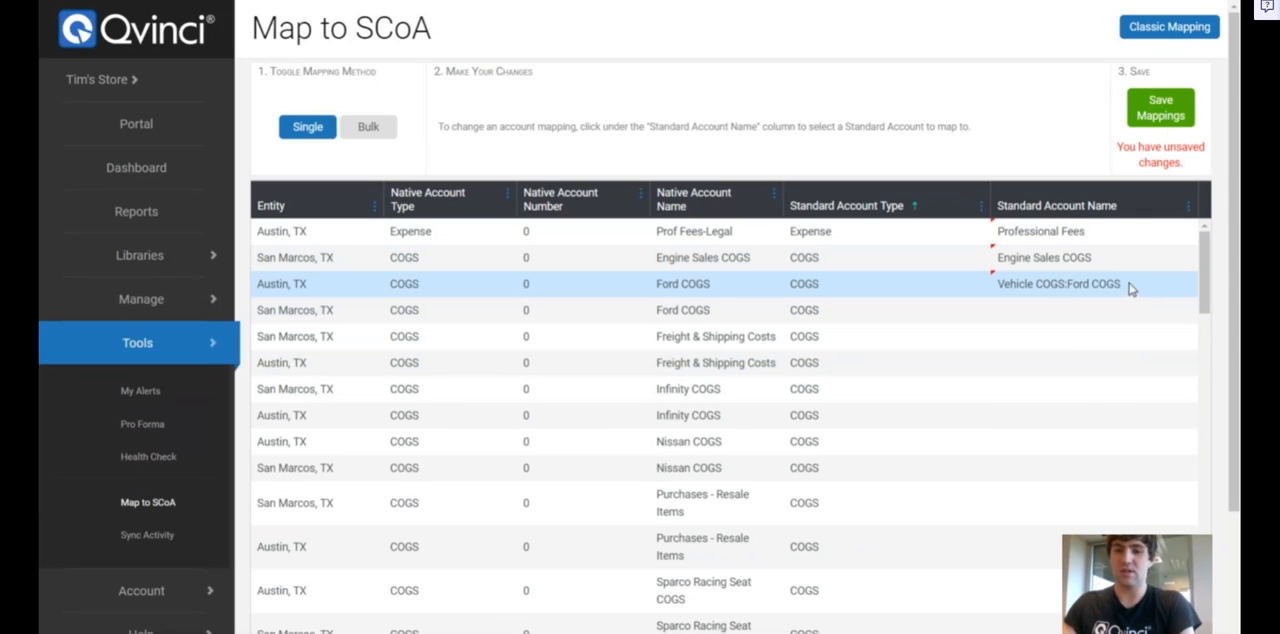
{"action": "left_click", "coordinate": [1162, 108]}
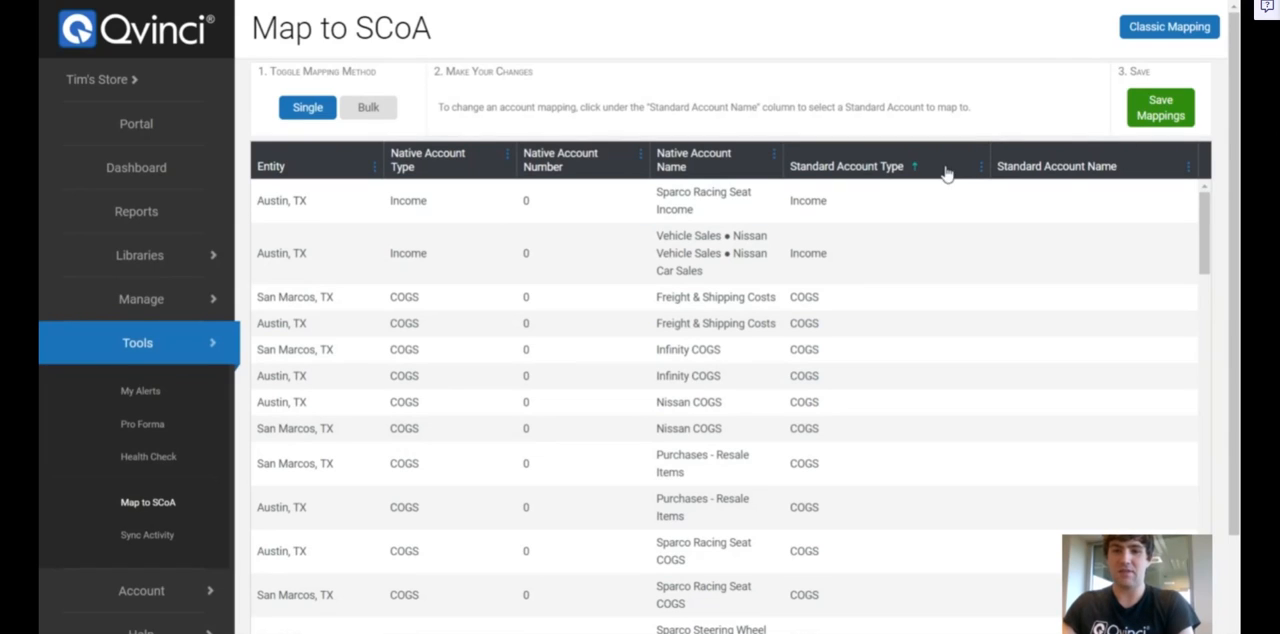
Look through the account list sorted by Standard Account Type to check which accounts are still unmapped
{"action": "left_click", "coordinate": [981, 167]}
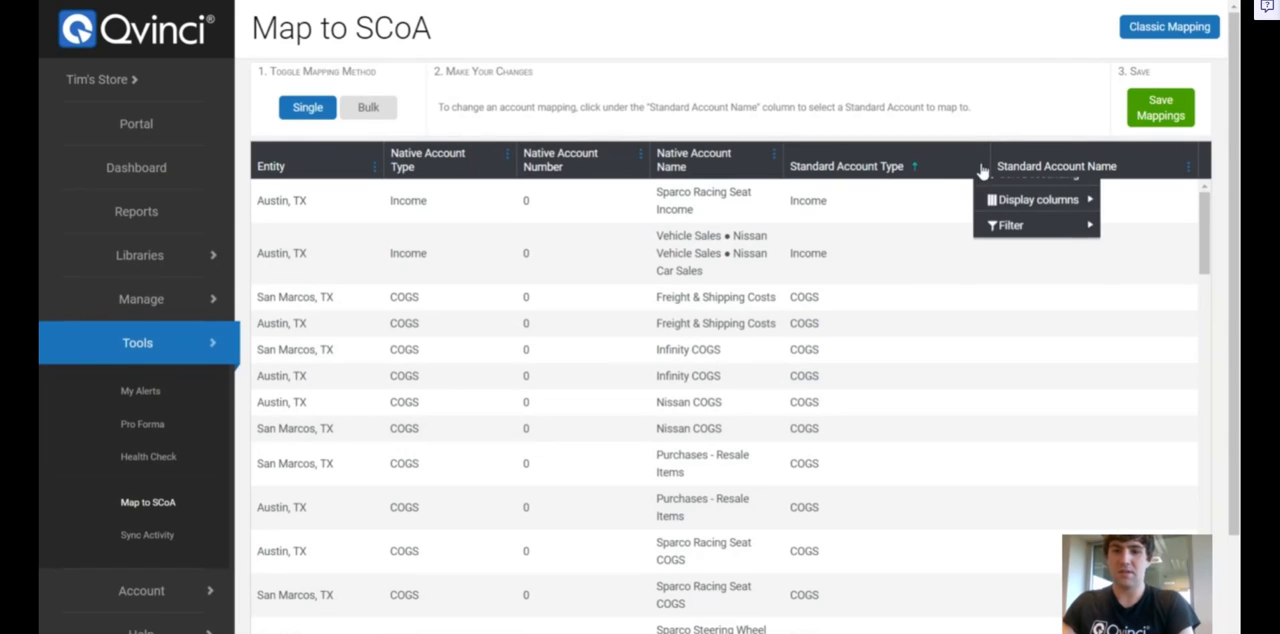
{"action": "left_click", "coordinate": [1020, 127]}
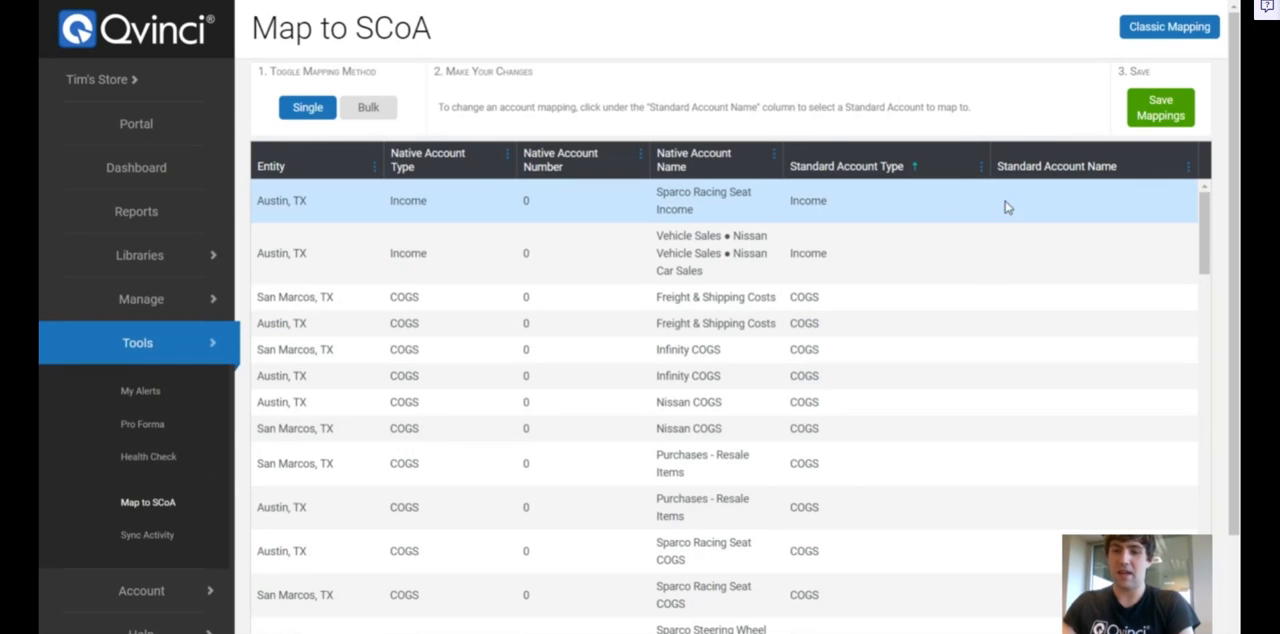
{"action": "scroll", "coordinate": [1222, 249], "scroll_direction": "down", "scroll_amount": 10}
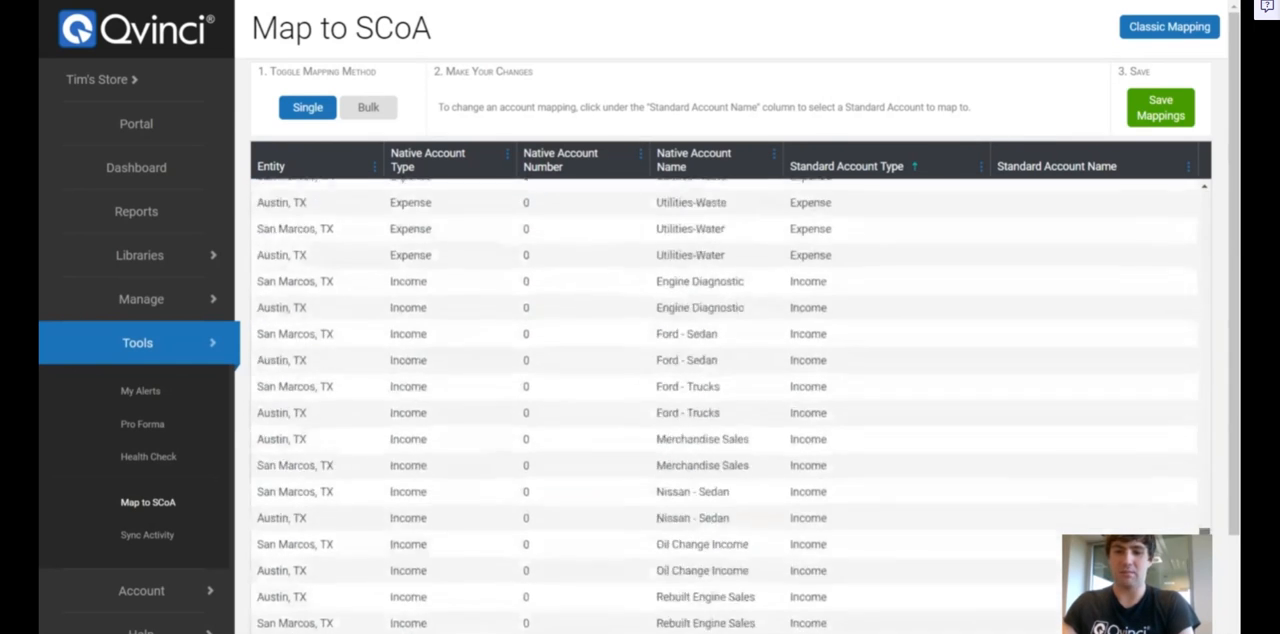
{"action": "scroll", "coordinate": [725, 405], "scroll_direction": "up", "scroll_amount": 10}
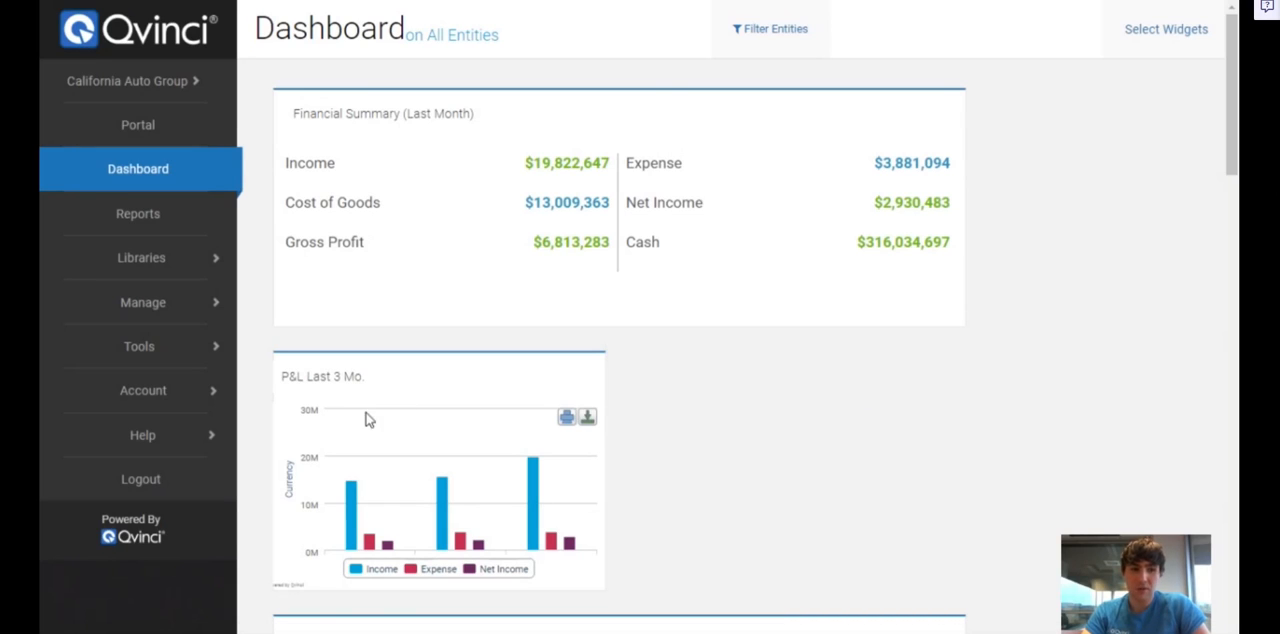
Open the Map to SCoA page for California Auto Group and switch it to Classic Mapping
{"action": "left_click", "coordinate": [159, 346]}
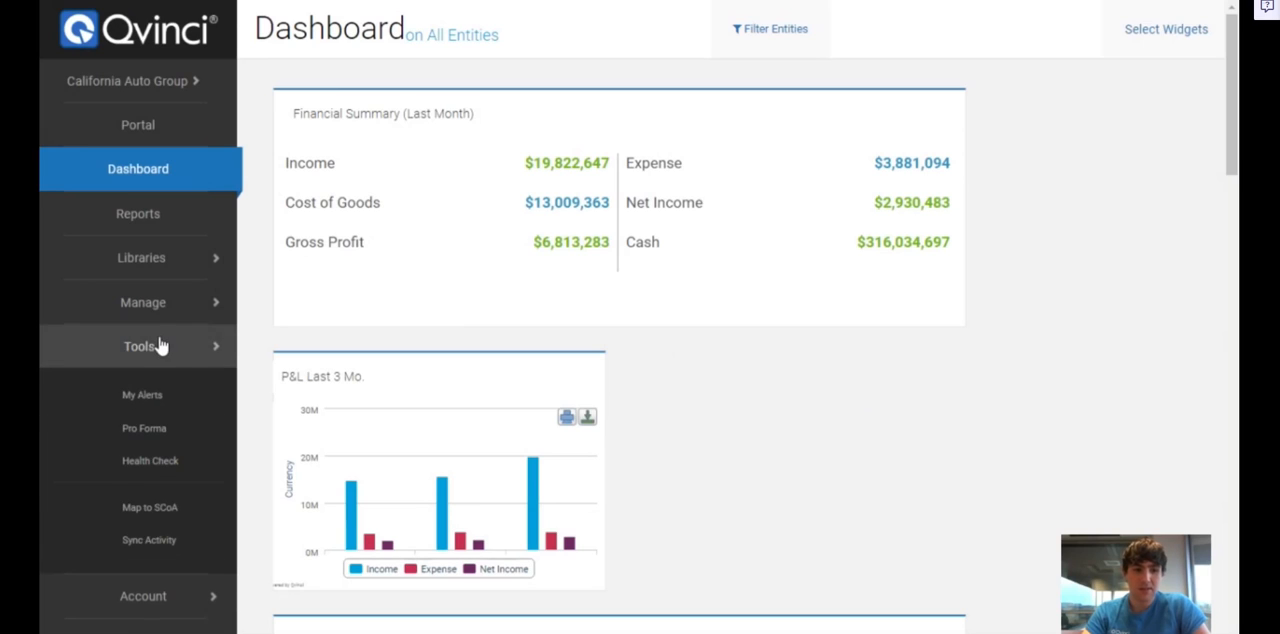
{"action": "left_click", "coordinate": [148, 508]}
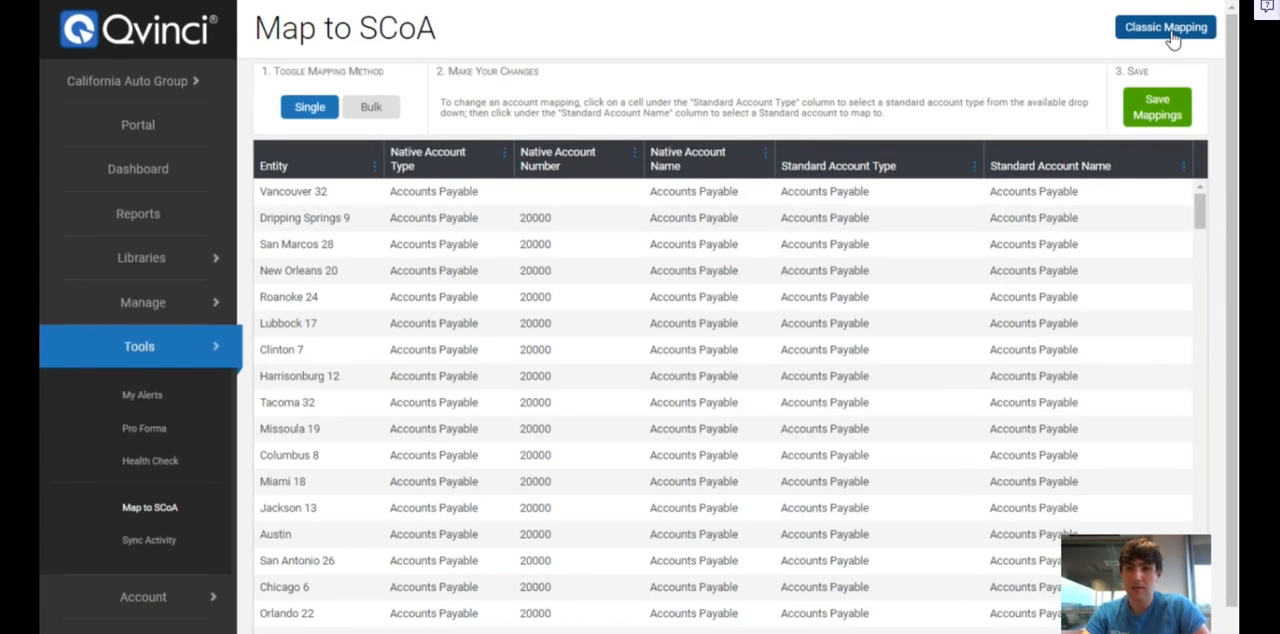
{"action": "left_click", "coordinate": [1166, 28]}
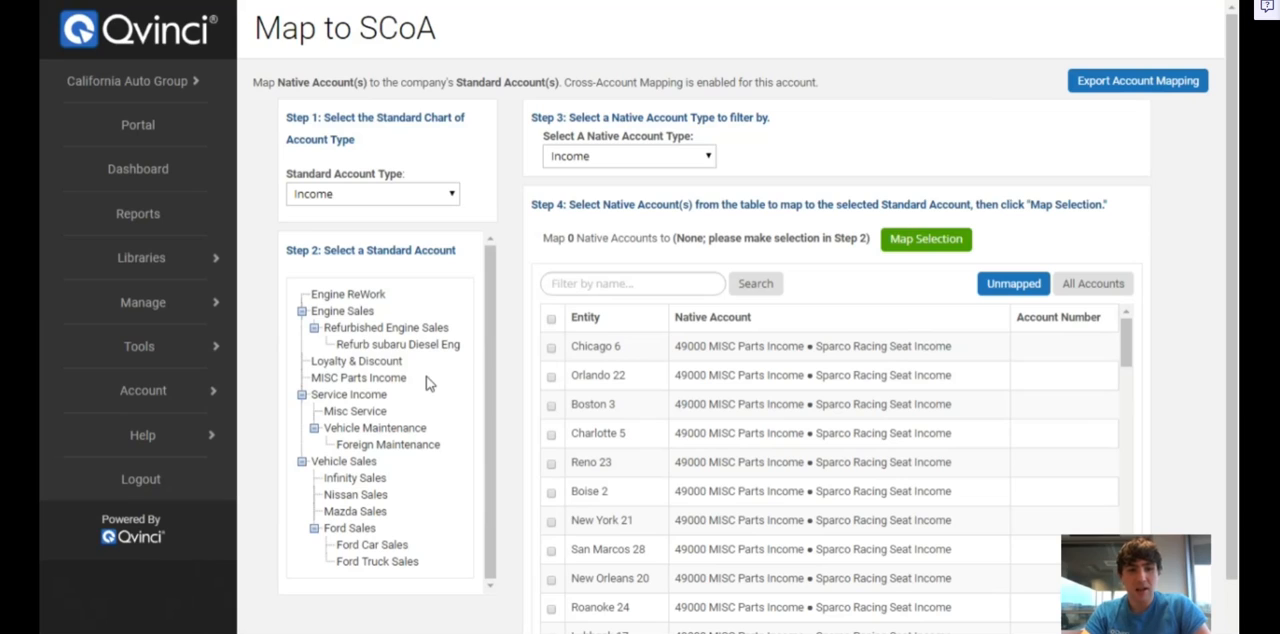
Switch the Standard Account Type to Expense to view its accounts and return it to Income
{"action": "left_click", "coordinate": [376, 311]}
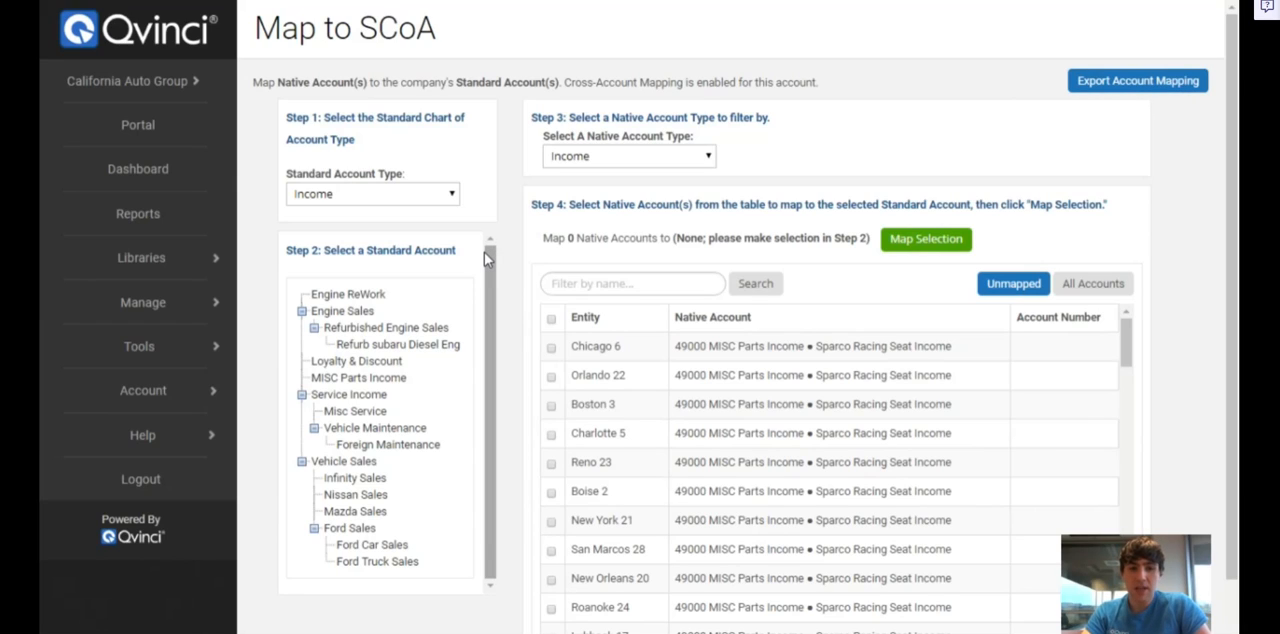
{"action": "left_click", "coordinate": [454, 196]}
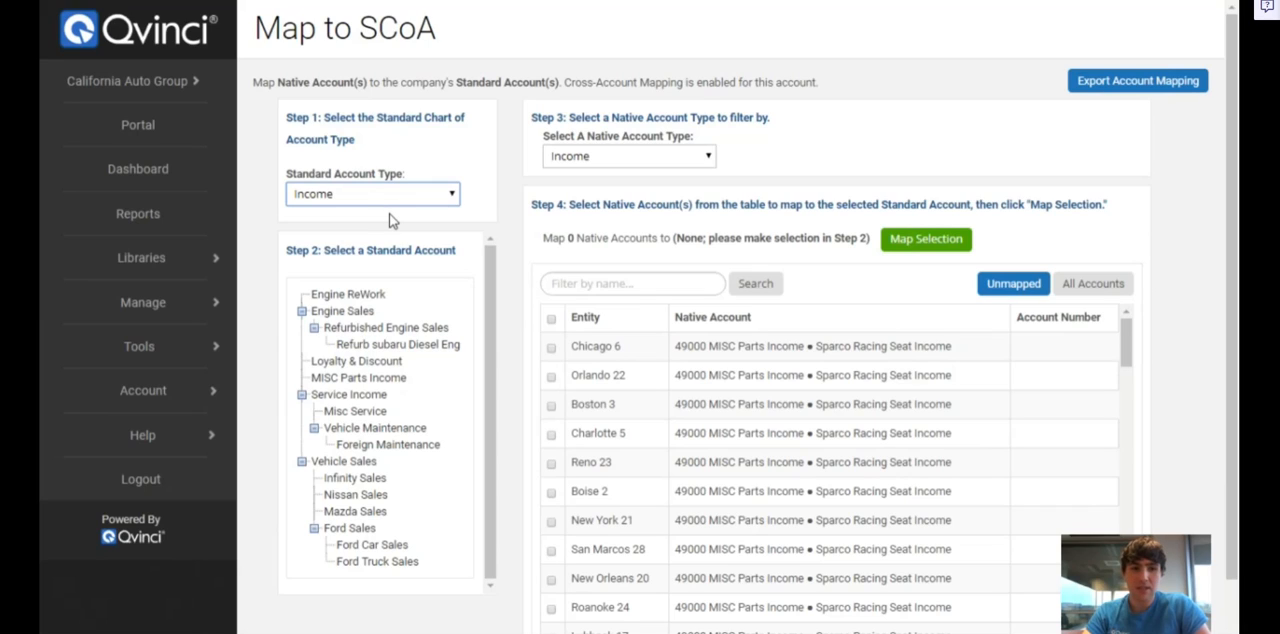
{"action": "left_click", "coordinate": [383, 248]}
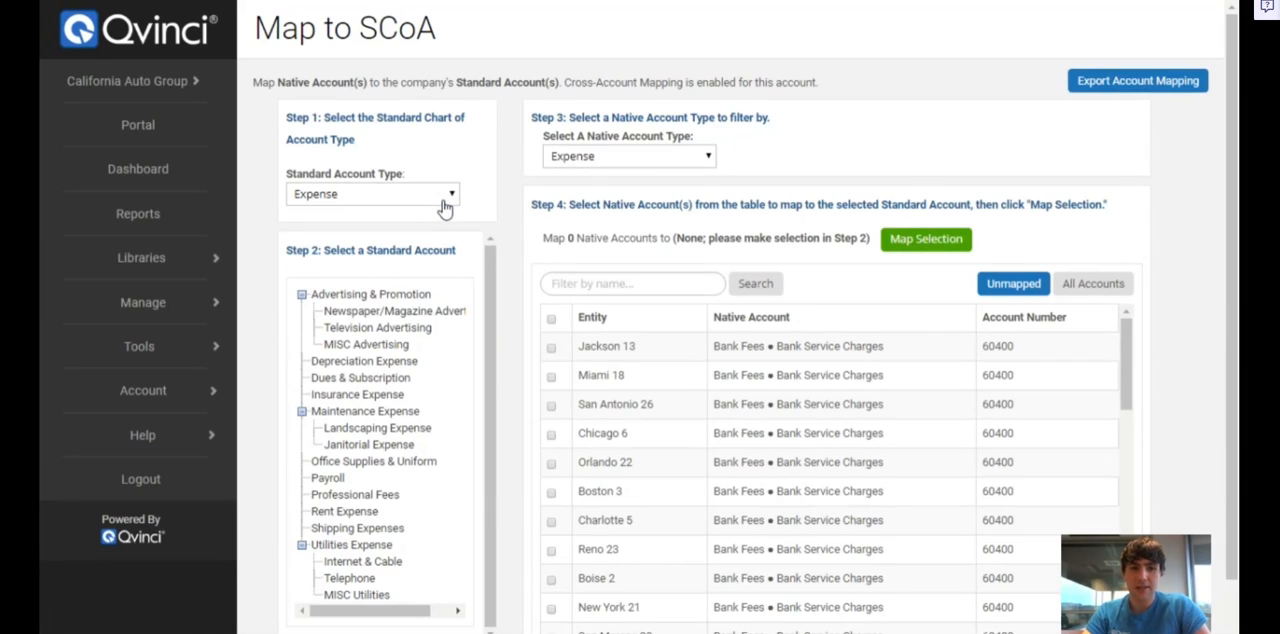
{"action": "left_click", "coordinate": [443, 200]}
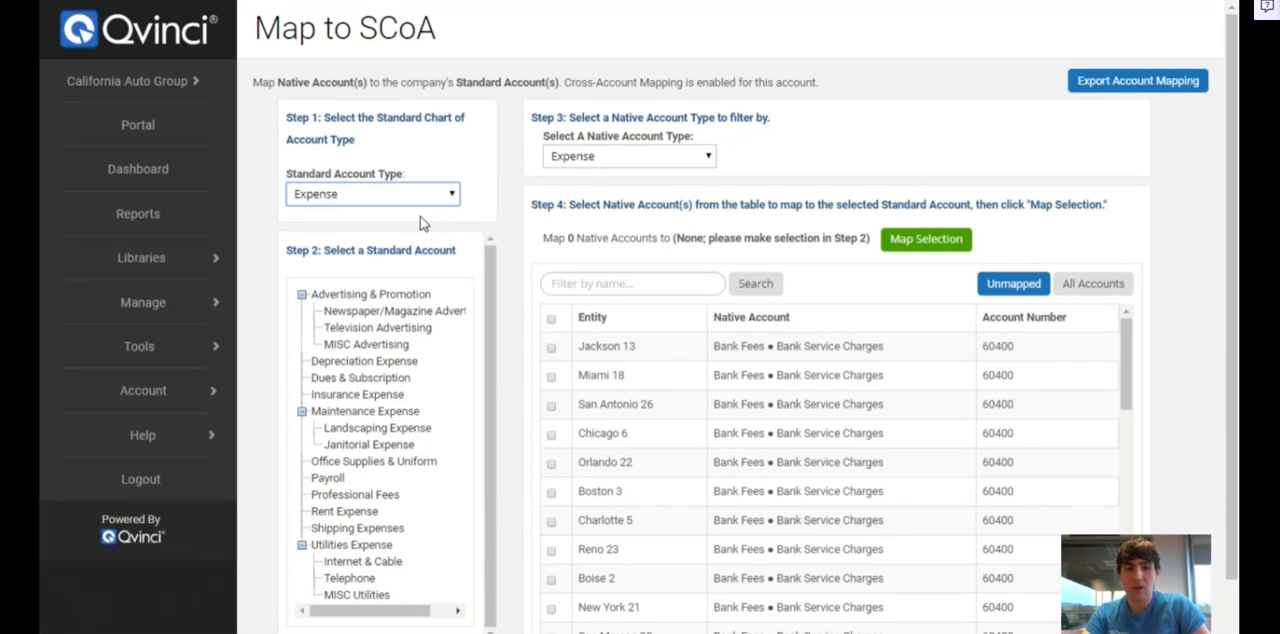
{"action": "key", "text": "Up"}
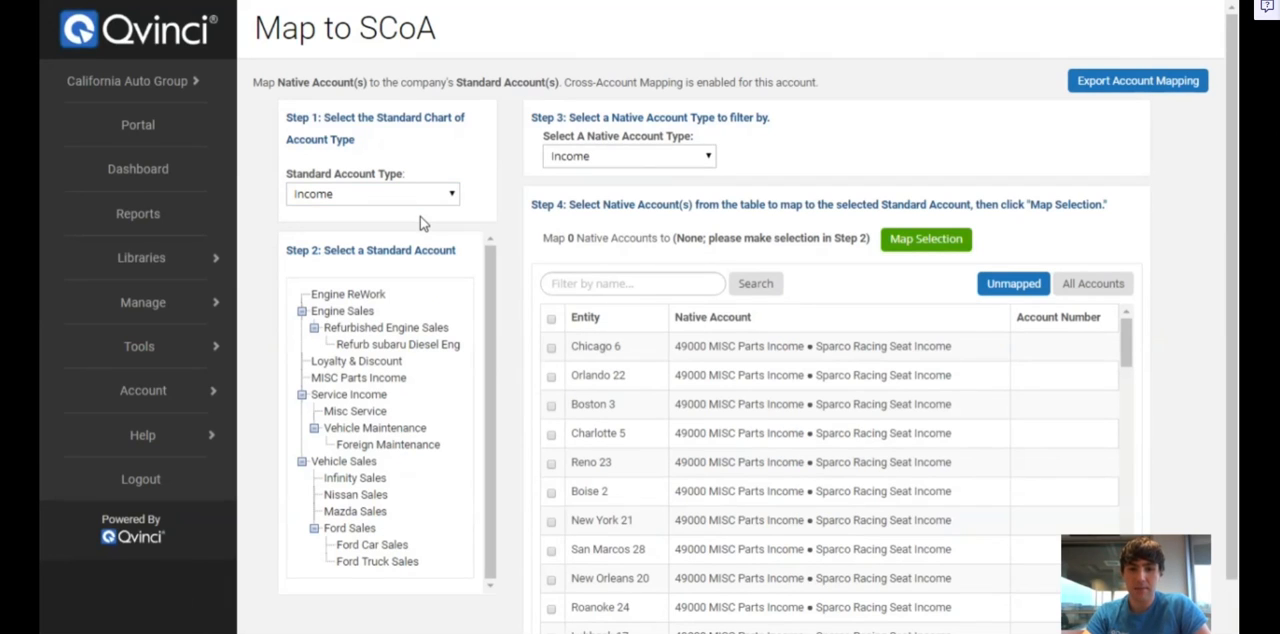
Show all native income accounts including the mapped ones, and return to the unmapped accounts only
{"action": "left_click", "coordinate": [369, 313]}
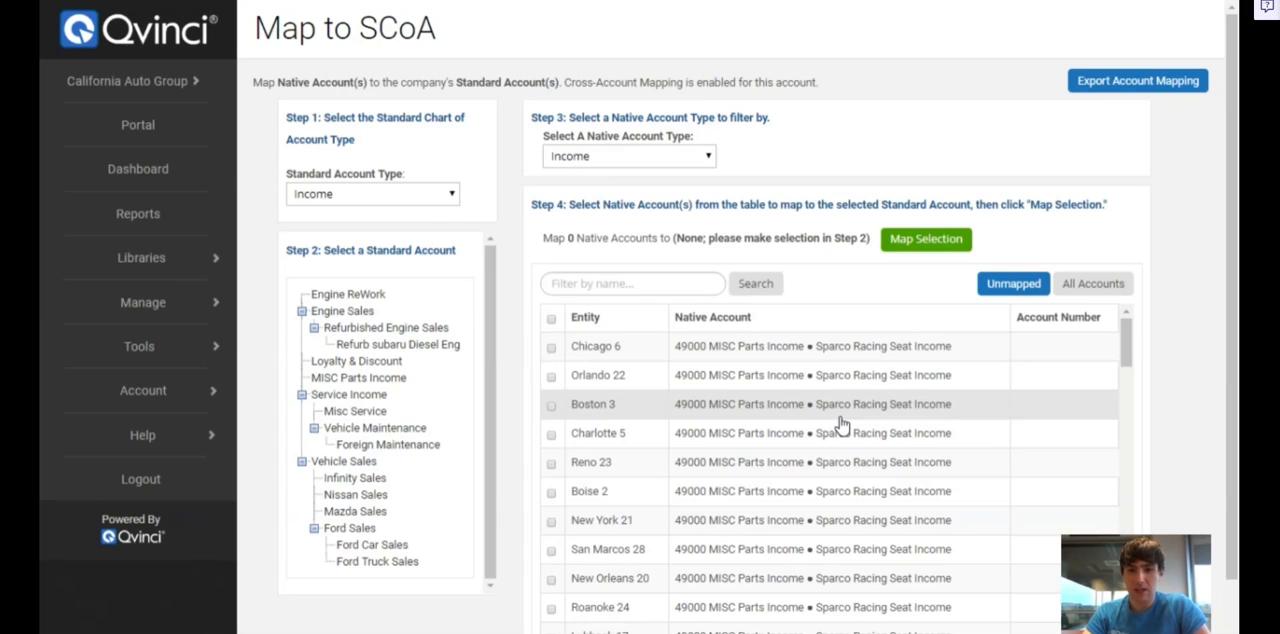
{"action": "left_click", "coordinate": [1014, 297]}
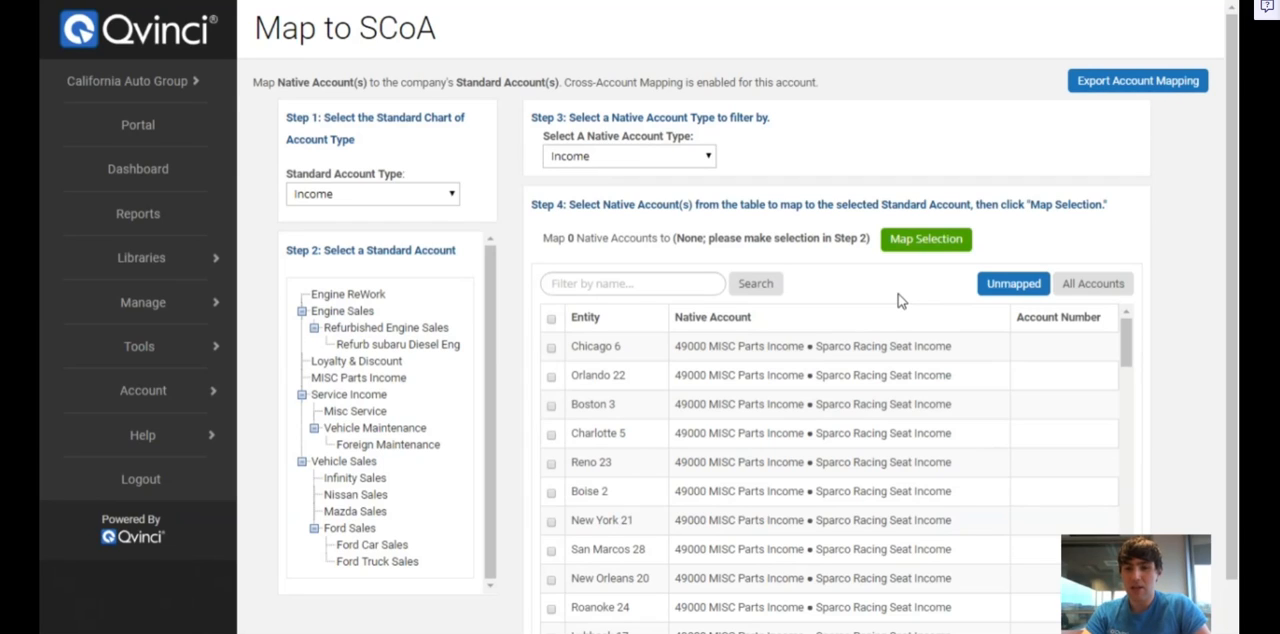
{"action": "left_click", "coordinate": [1081, 292]}
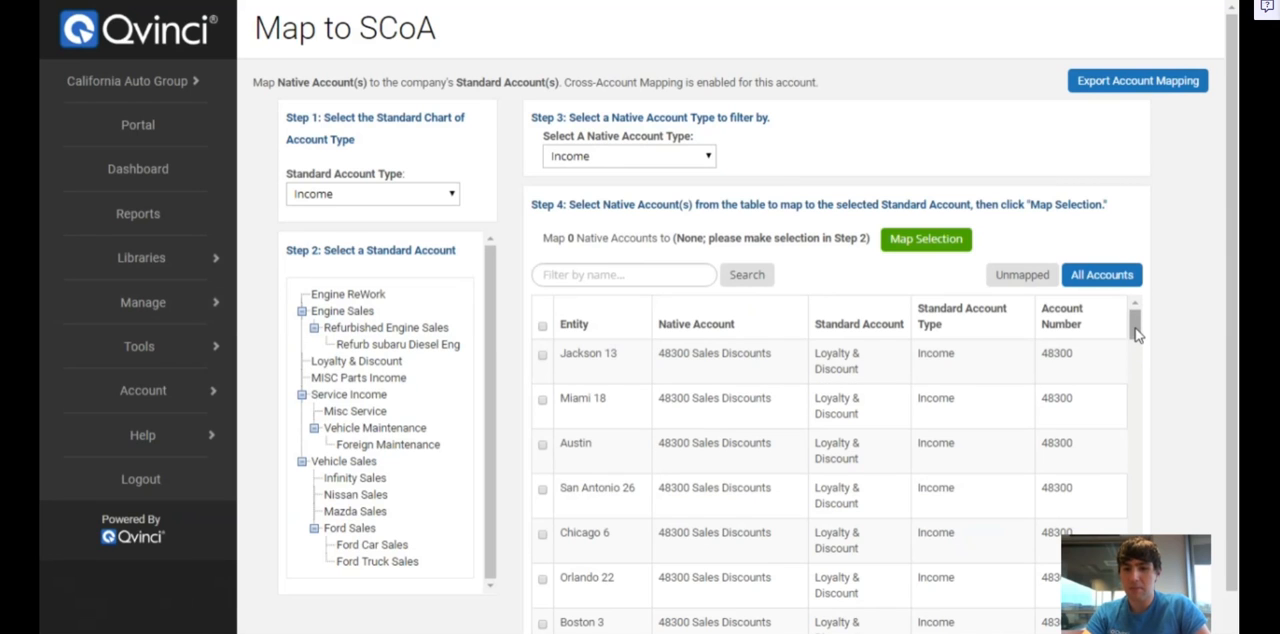
{"action": "mouse_move", "coordinate": [1135, 325]}
{"action": "left_mouse_down"}
{"action": "mouse_move", "coordinate": [1133, 415]}
{"action": "mouse_move", "coordinate": [1135, 318]}
{"action": "left_mouse_up"}
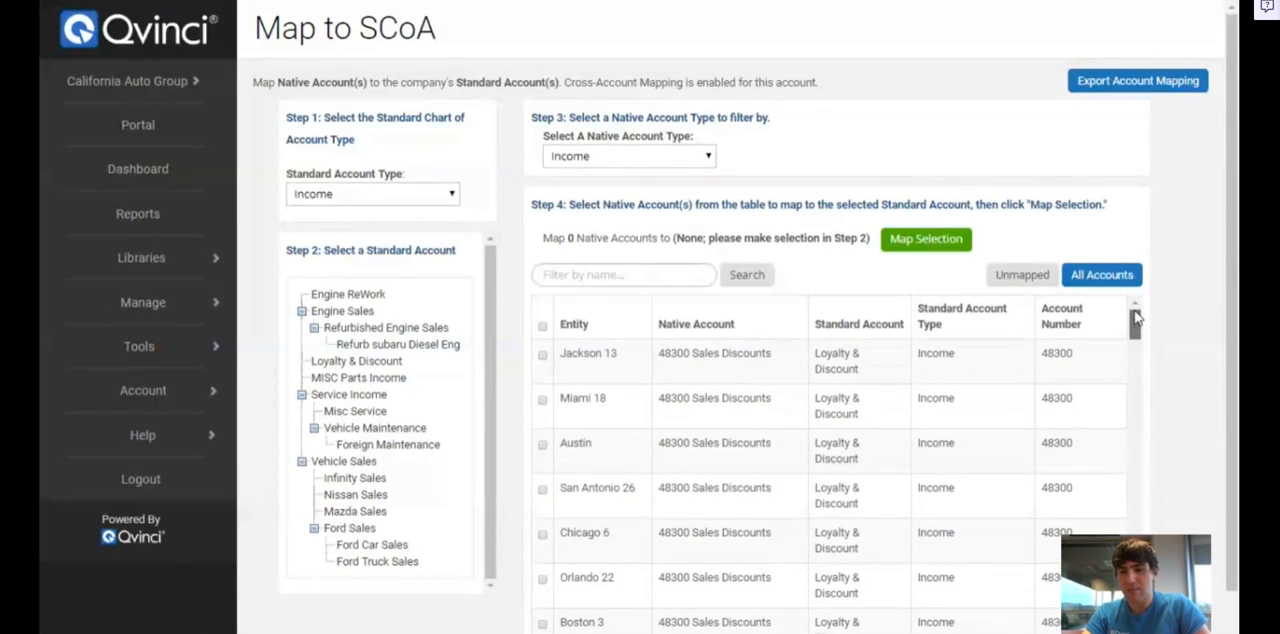
{"action": "left_click", "coordinate": [1022, 276]}
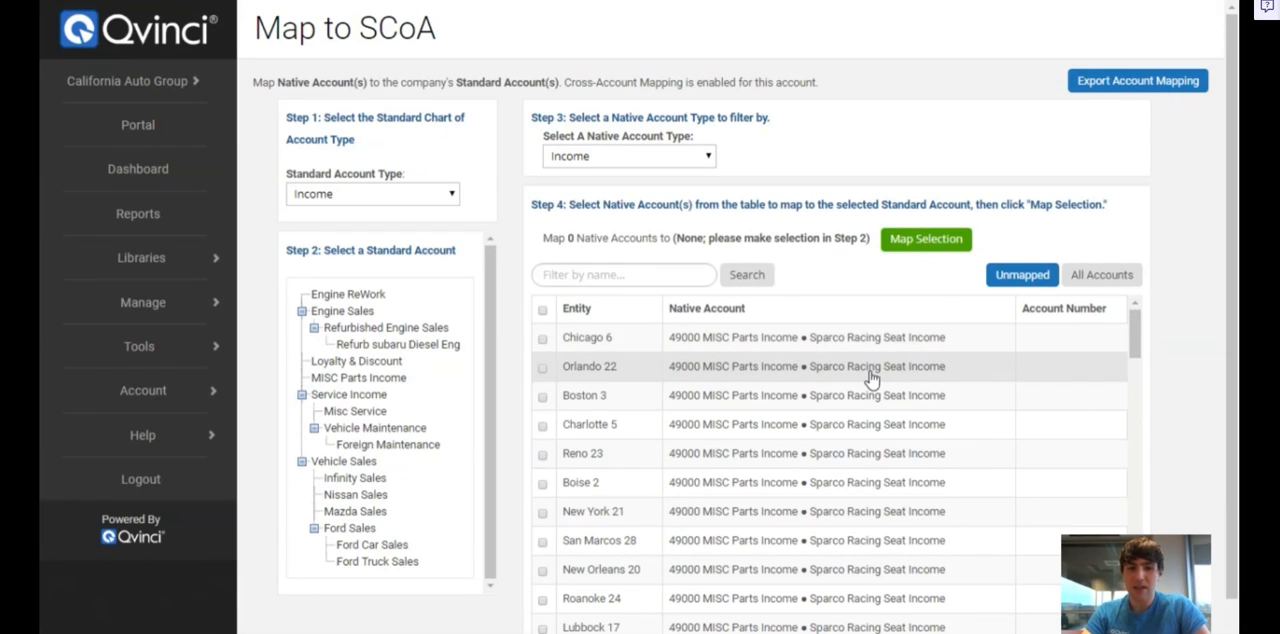
Choose MISC Parts Income as the target standard account for the unmapped native income accounts
{"action": "left_click", "coordinate": [352, 363]}
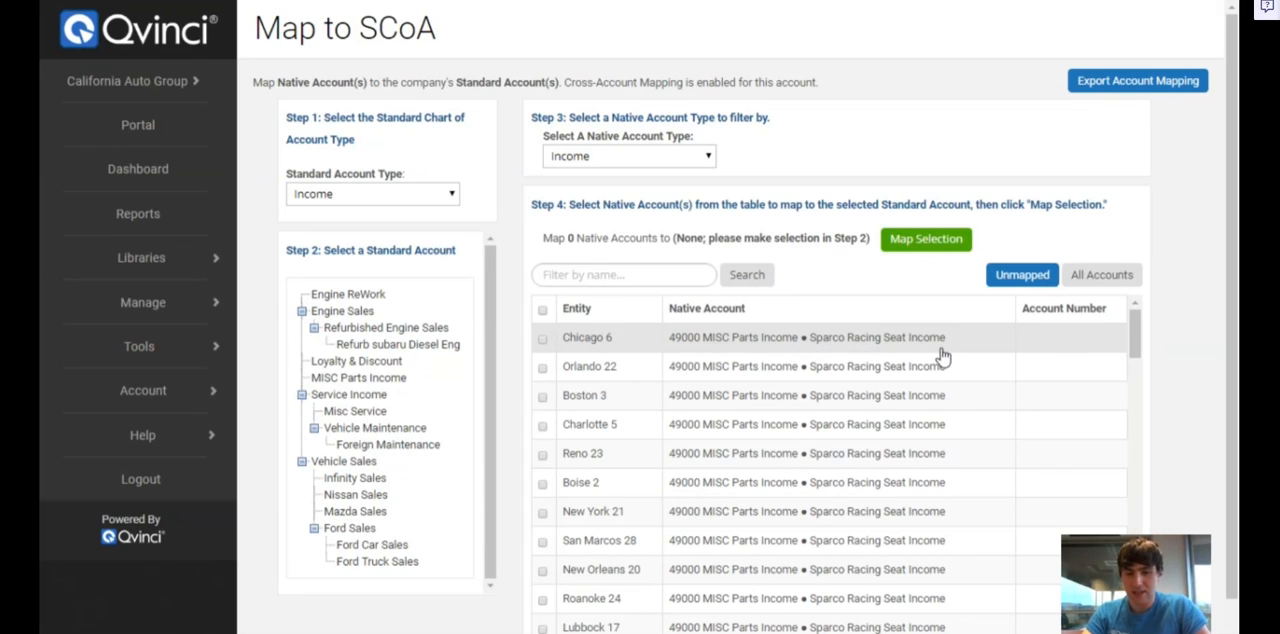
{"action": "left_click", "coordinate": [425, 332]}
{"action": "left_click", "coordinate": [426, 428]}
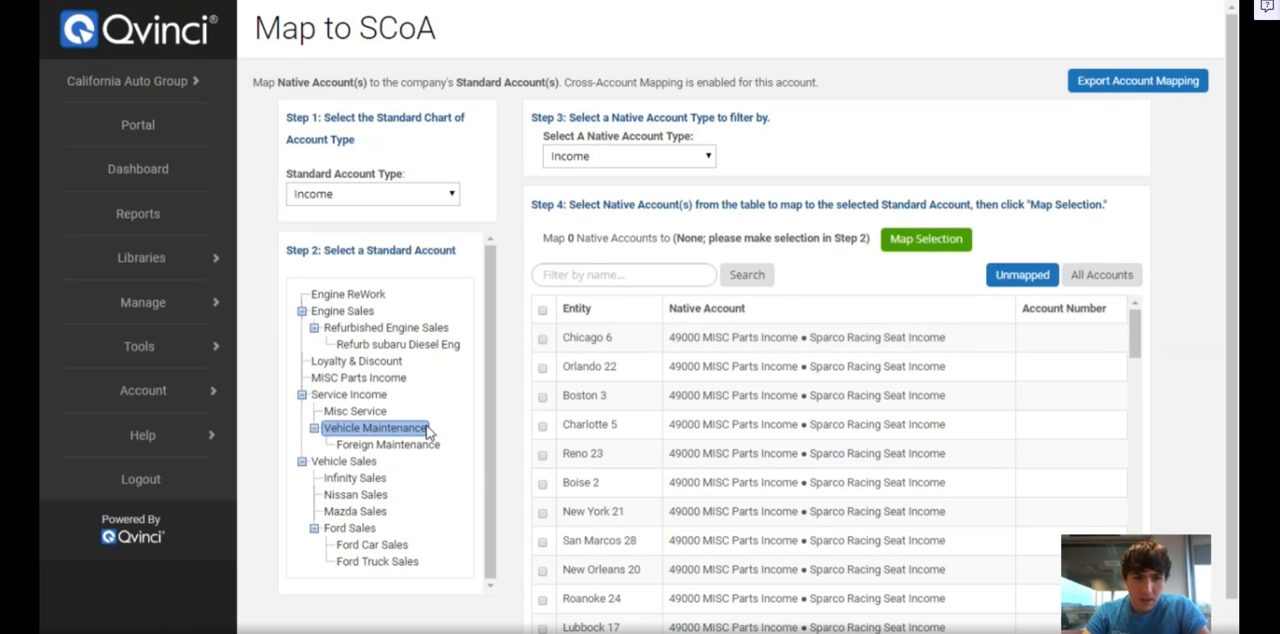
{"action": "left_click", "coordinate": [358, 380]}
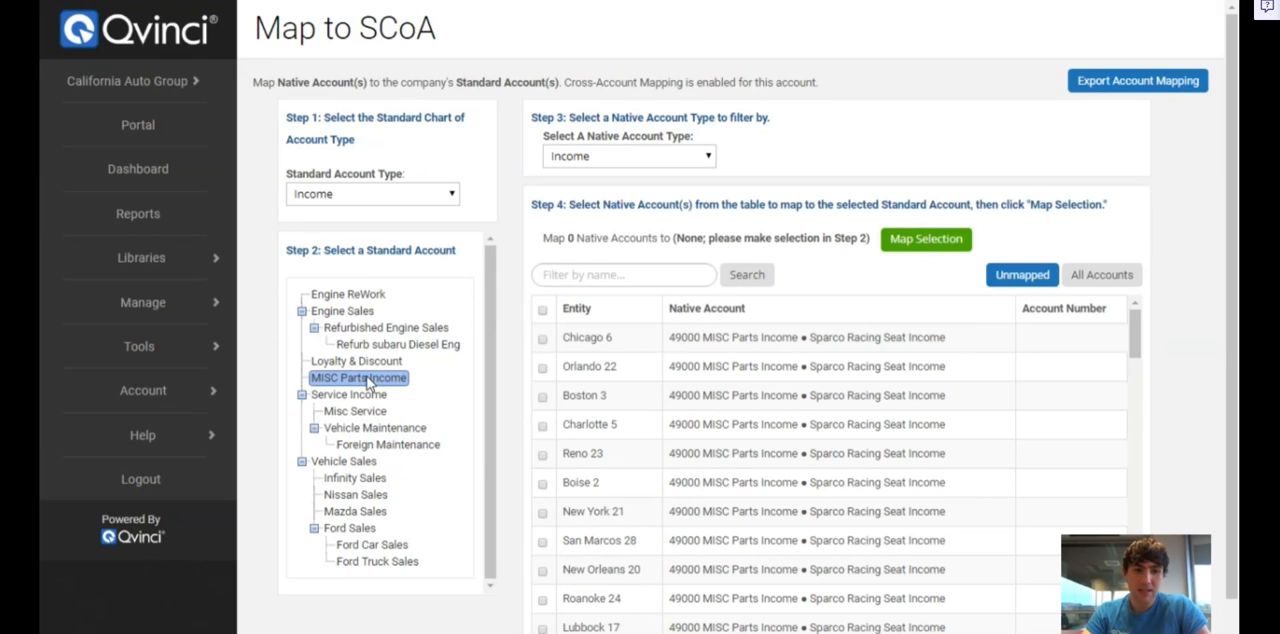
{"action": "left_click", "coordinate": [368, 384]}
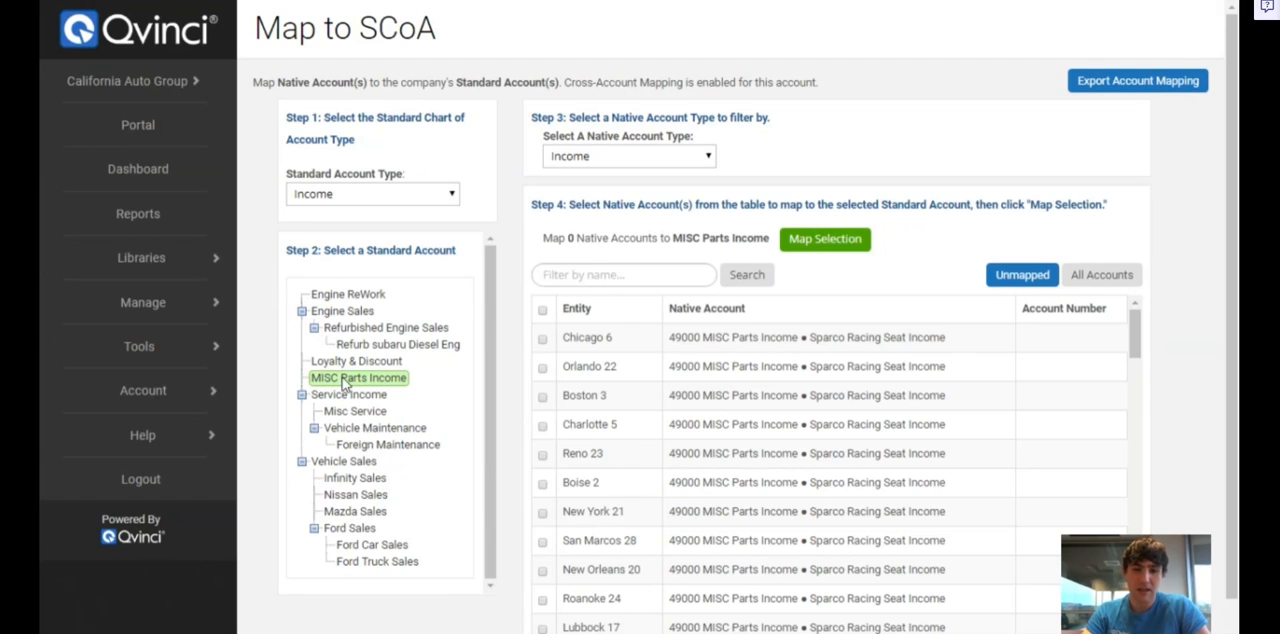
Map the Sparco Racing Seat Income accounts of Chicago 6, Orlando 22 and Boston 3 to MISC Parts Income
{"action": "left_click", "coordinate": [543, 341]}
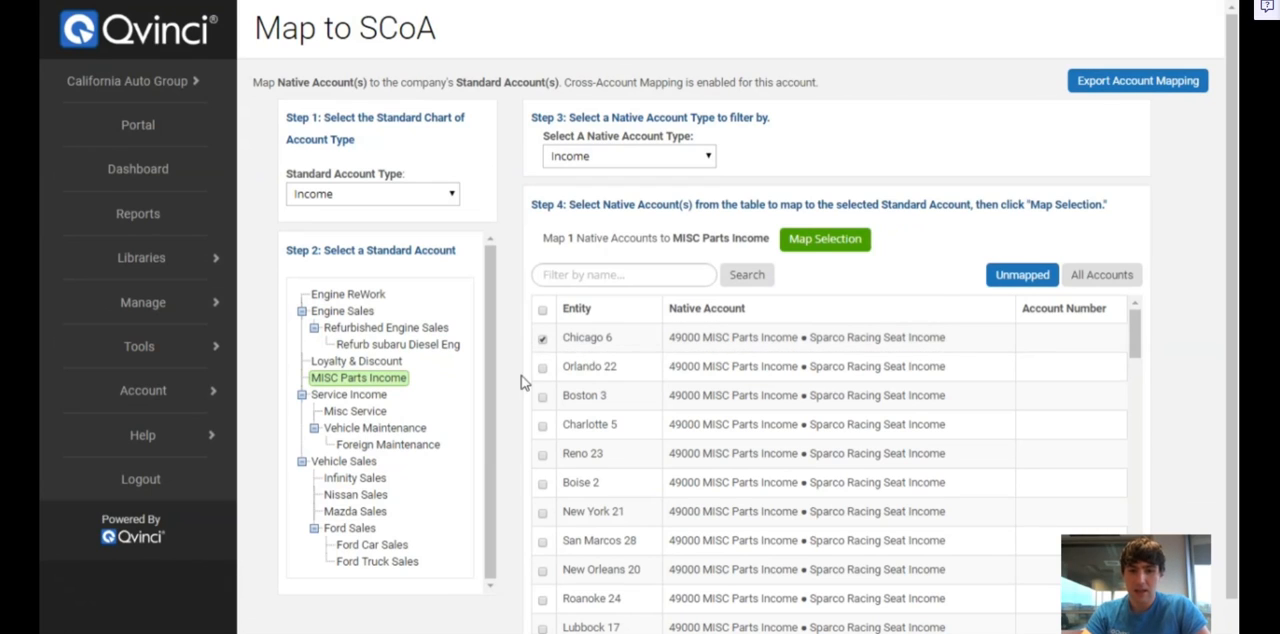
{"action": "left_click", "coordinate": [542, 368]}
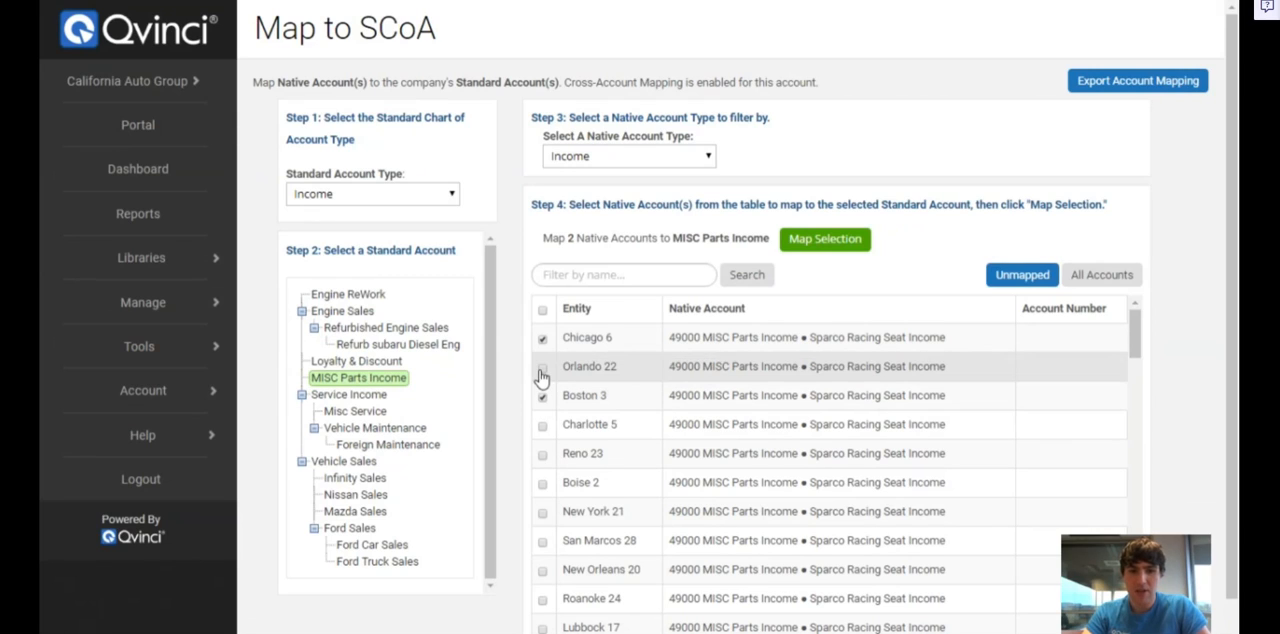
{"action": "left_click", "coordinate": [542, 396]}
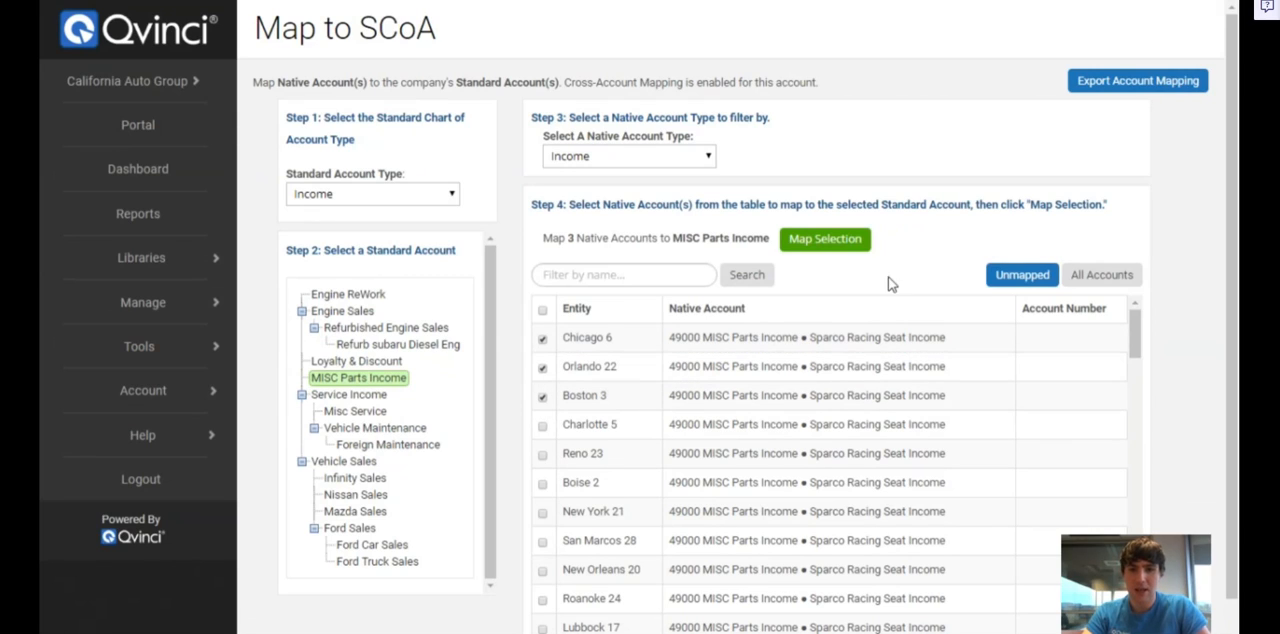
{"action": "left_click", "coordinate": [849, 243]}
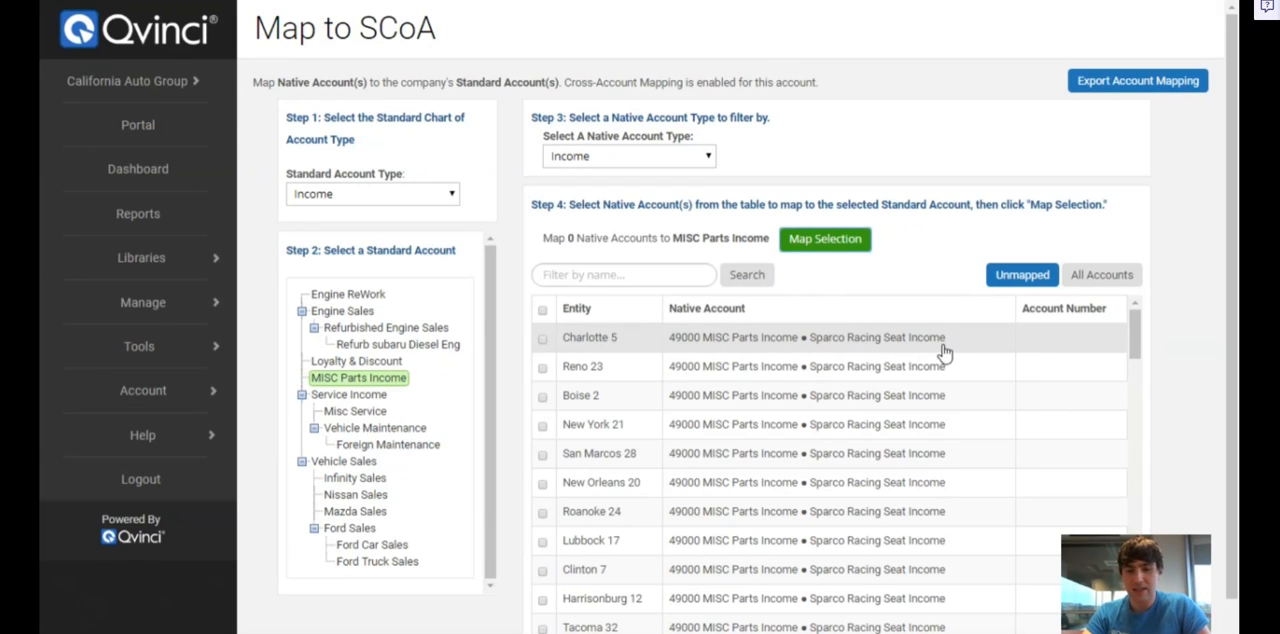
Filter the unmapped native accounts by the name "income"
{"action": "left_click", "coordinate": [624, 275]}
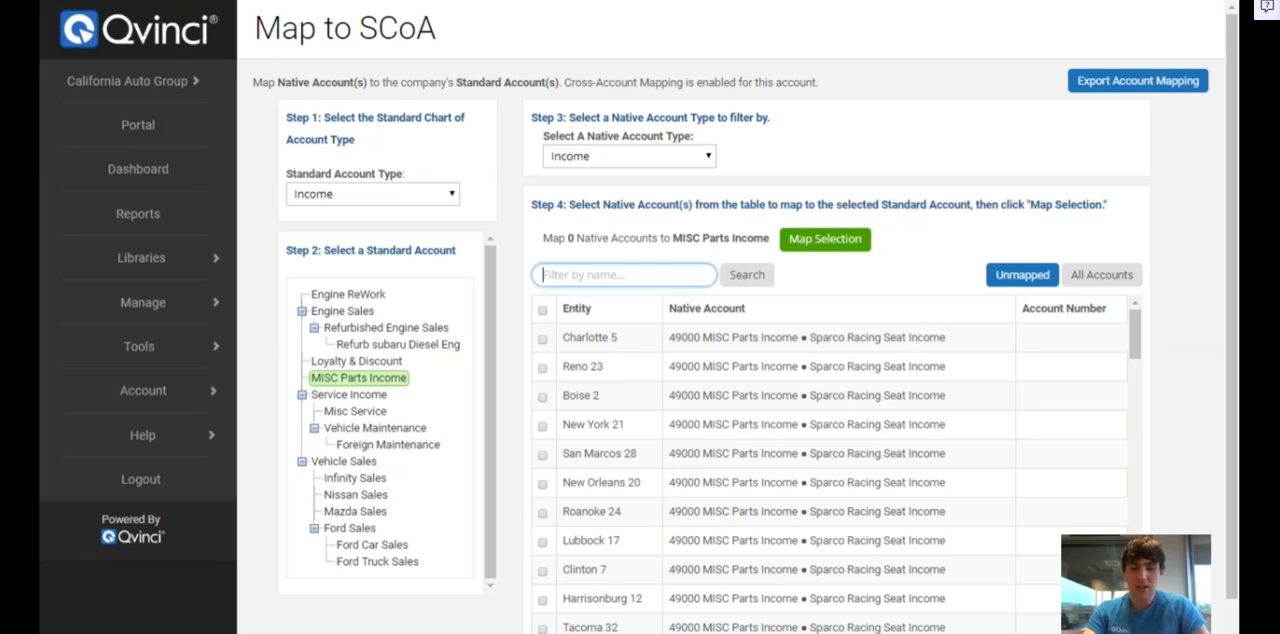
{"action": "type", "text": "Ibn"}
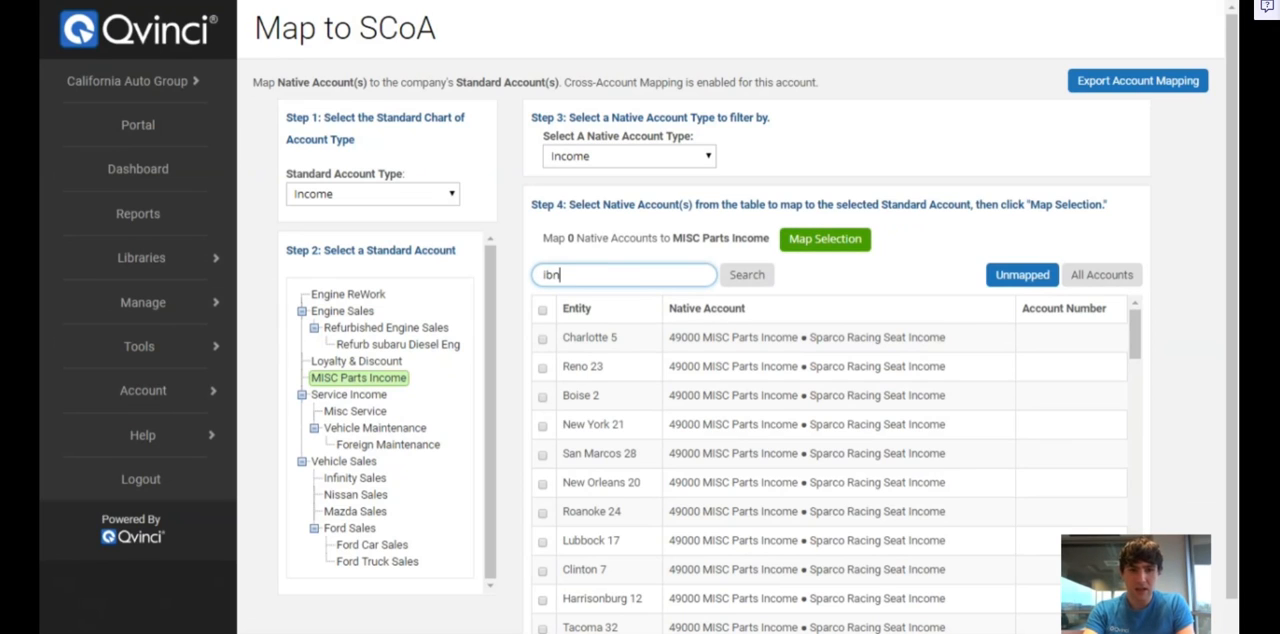
{"action": "type", "text": "n"}
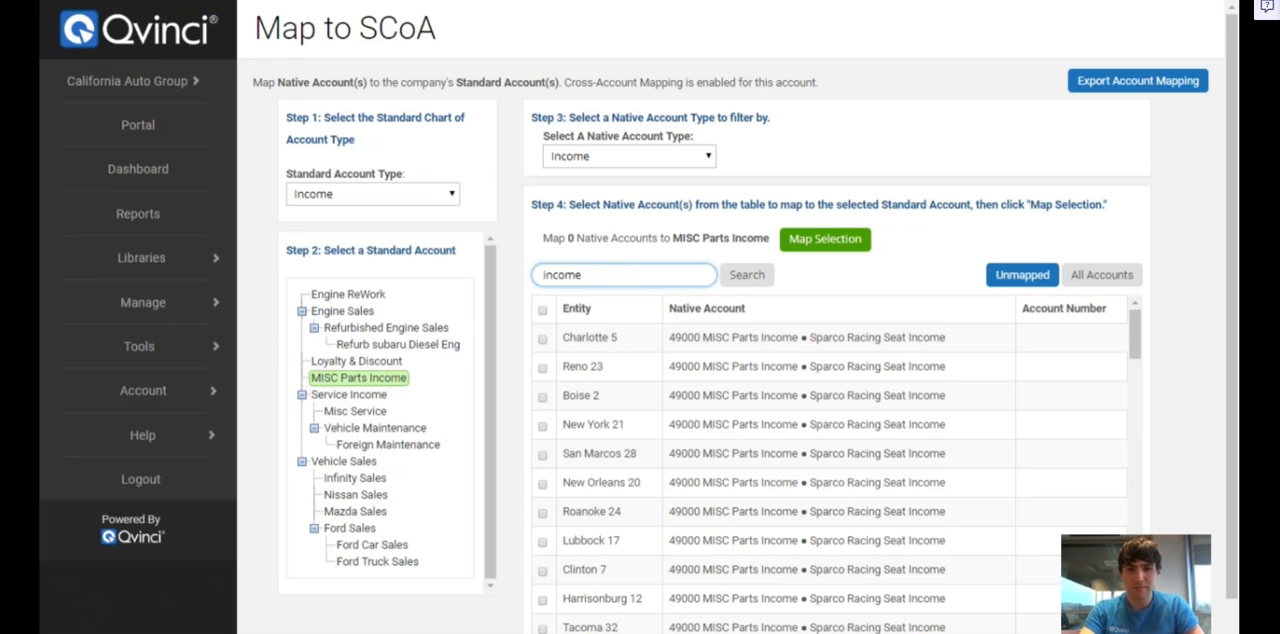
{"action": "key", "text": "Return"}
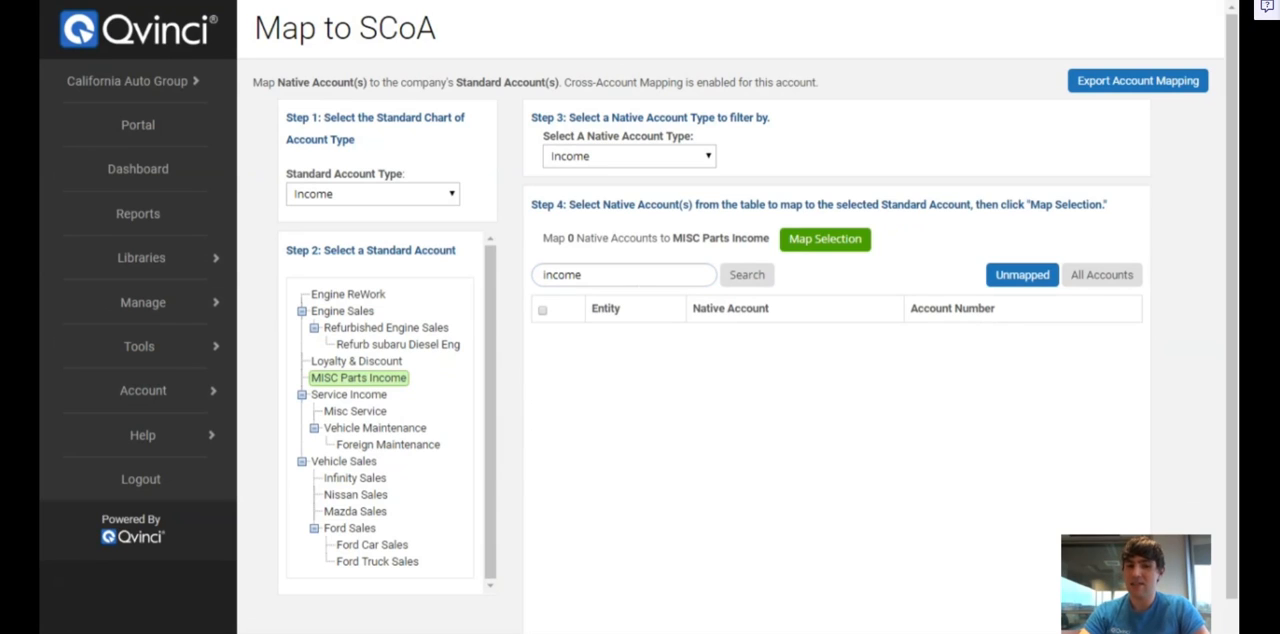
Filter the unmapped native accounts by "sparco" and map the Charlotte 5 and Reno 23 accounts to MISC Parts Income
{"action": "left_click", "coordinate": [639, 279]}
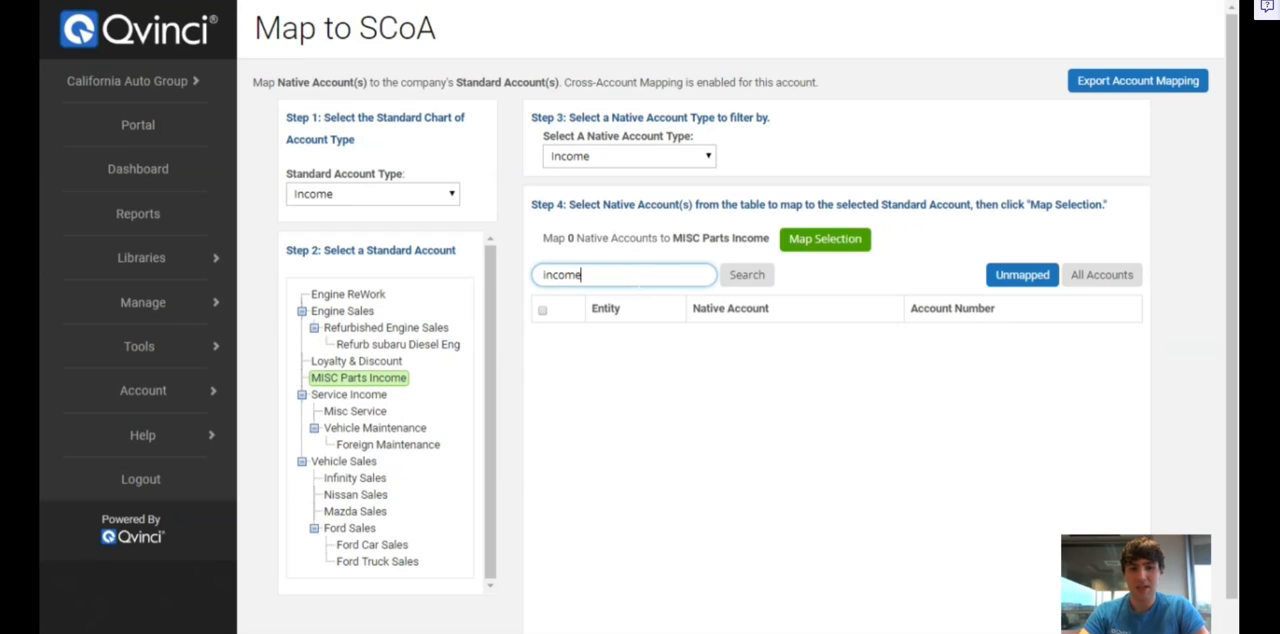
{"action": "left_click_drag", "start_coordinate": [583, 275], "coordinate": [511, 282]}
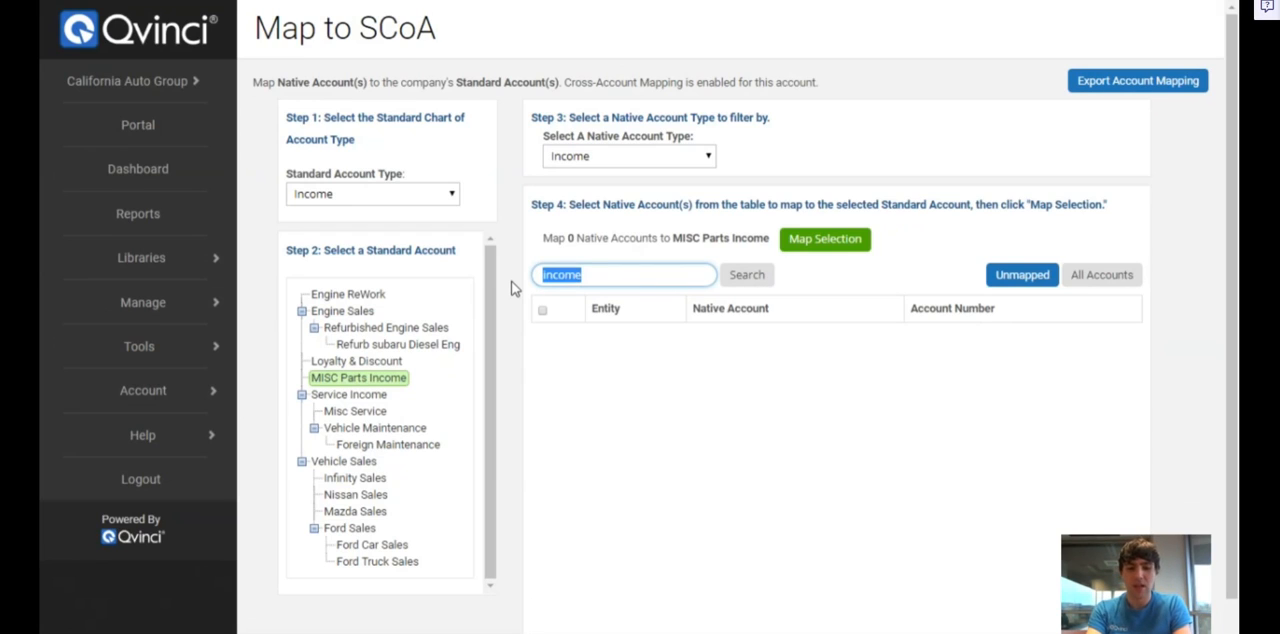
{"action": "type", "text": "s"}
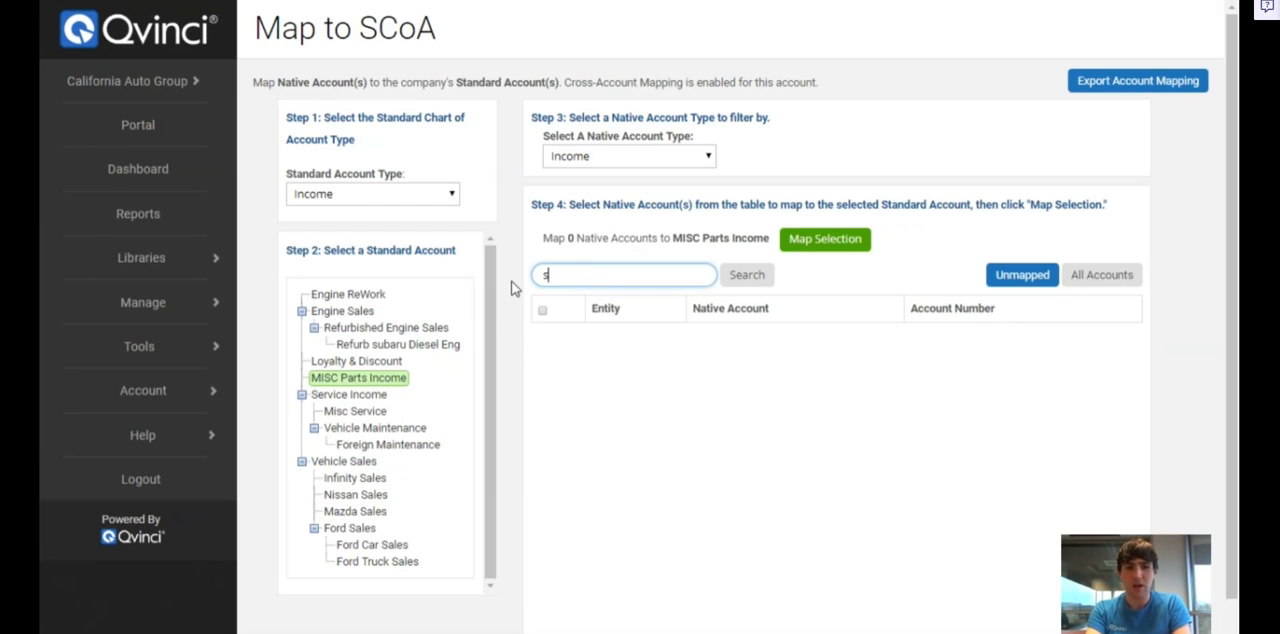
{"action": "type", "text": "parco"}
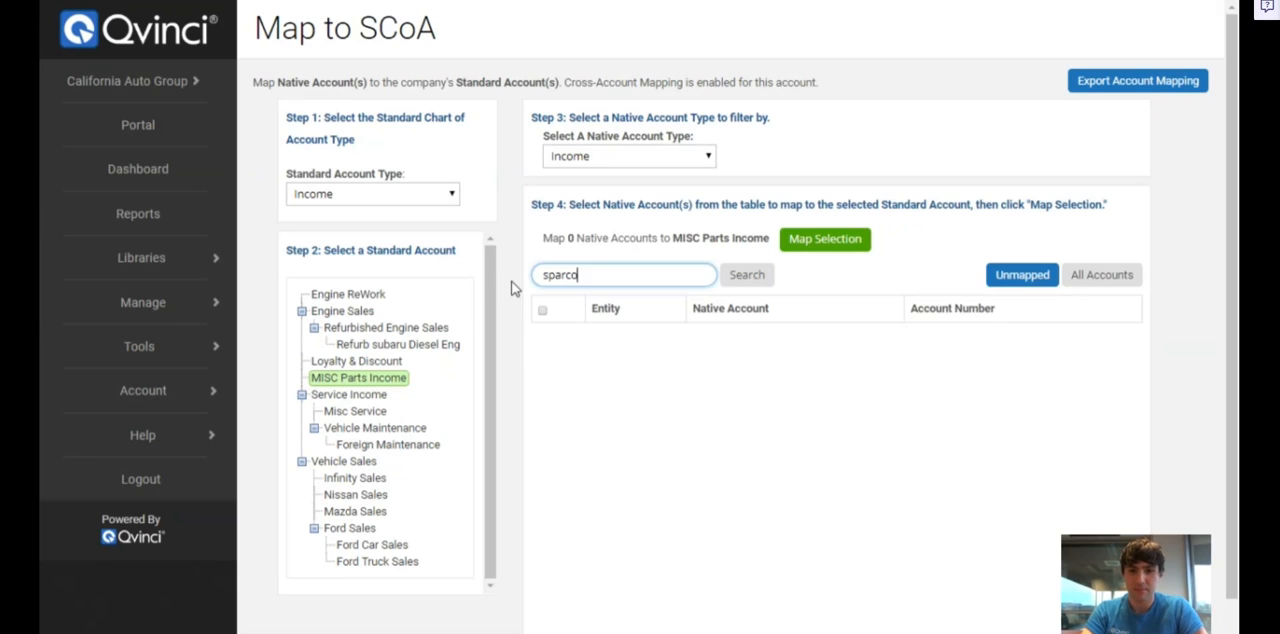
{"action": "key", "text": "Return"}
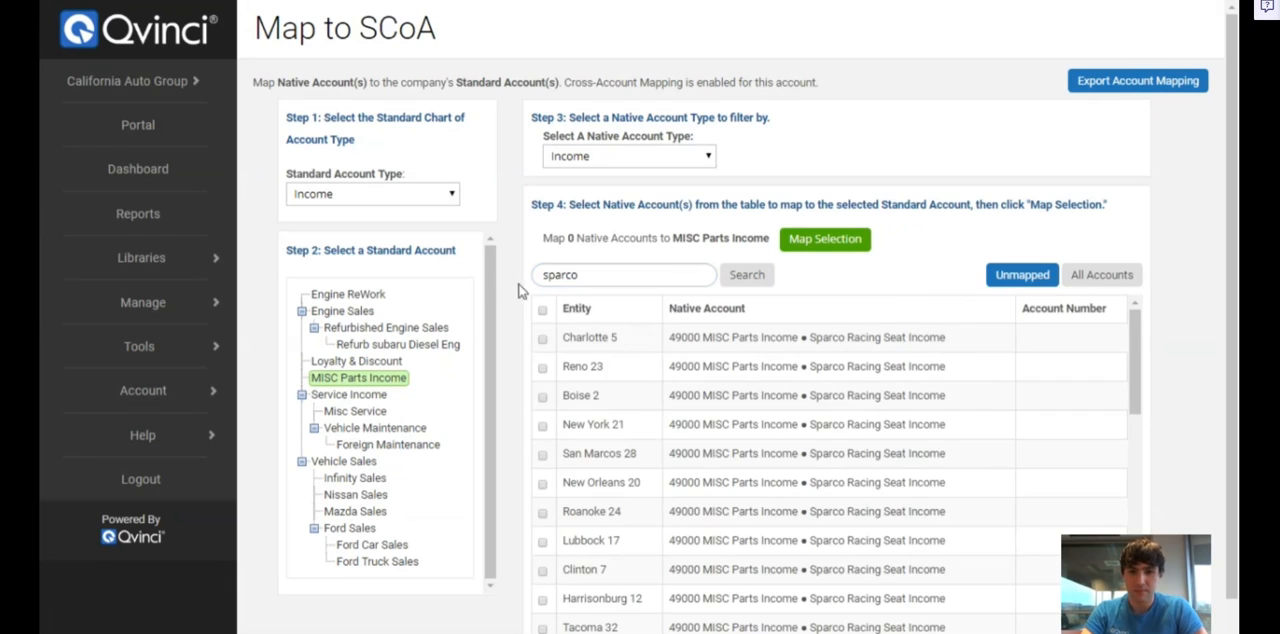
{"action": "left_click", "coordinate": [542, 369]}
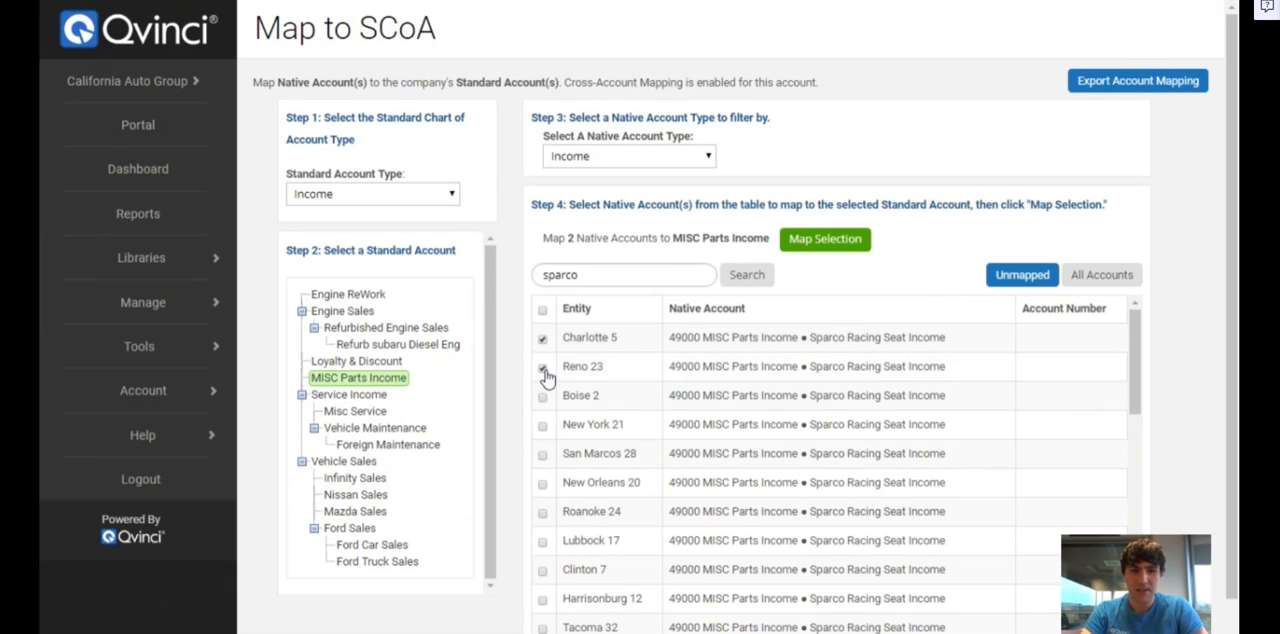
{"action": "left_click", "coordinate": [824, 248]}
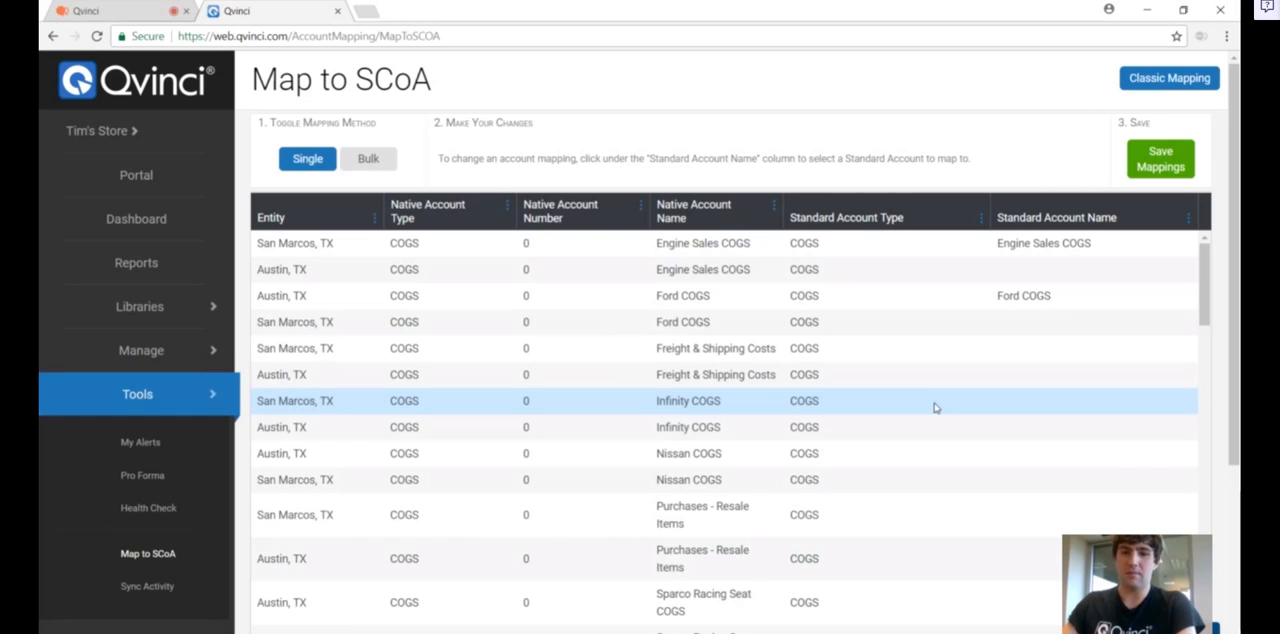
Sort the account mapping table by Standard Account Type in descending order
{"action": "left_click", "coordinate": [983, 218]}
{"action": "left_click", "coordinate": [996, 265]}
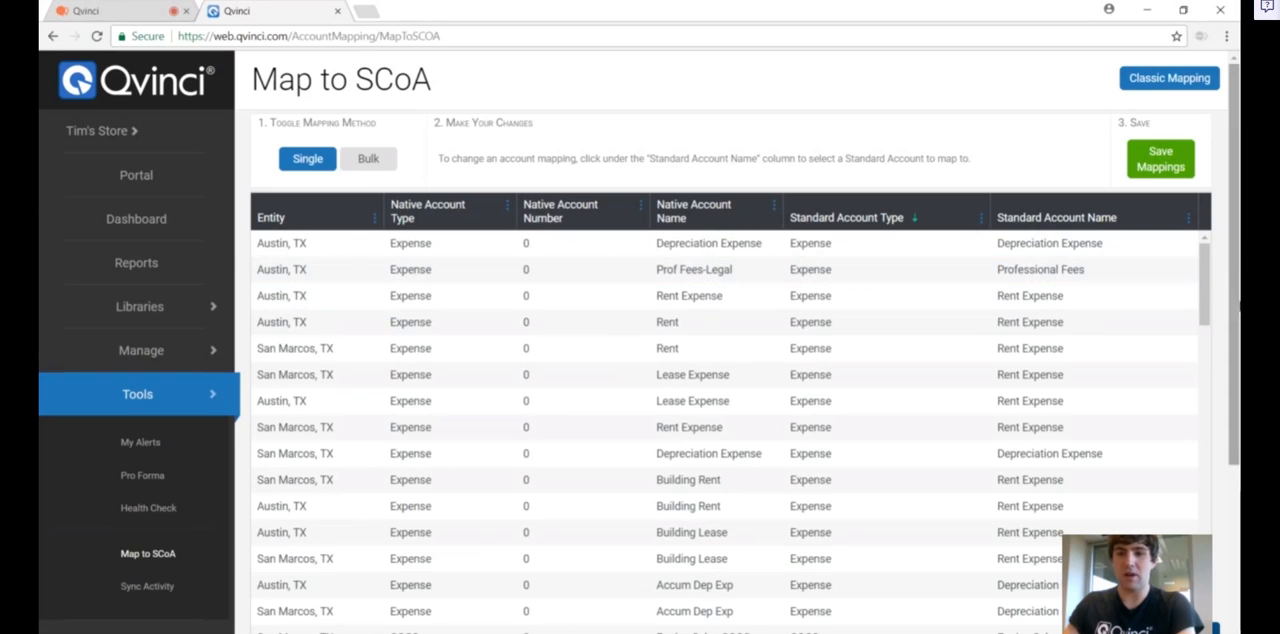
{"action": "left_click_drag", "start_coordinate": [1204, 267], "coordinate": [1220, 239]}
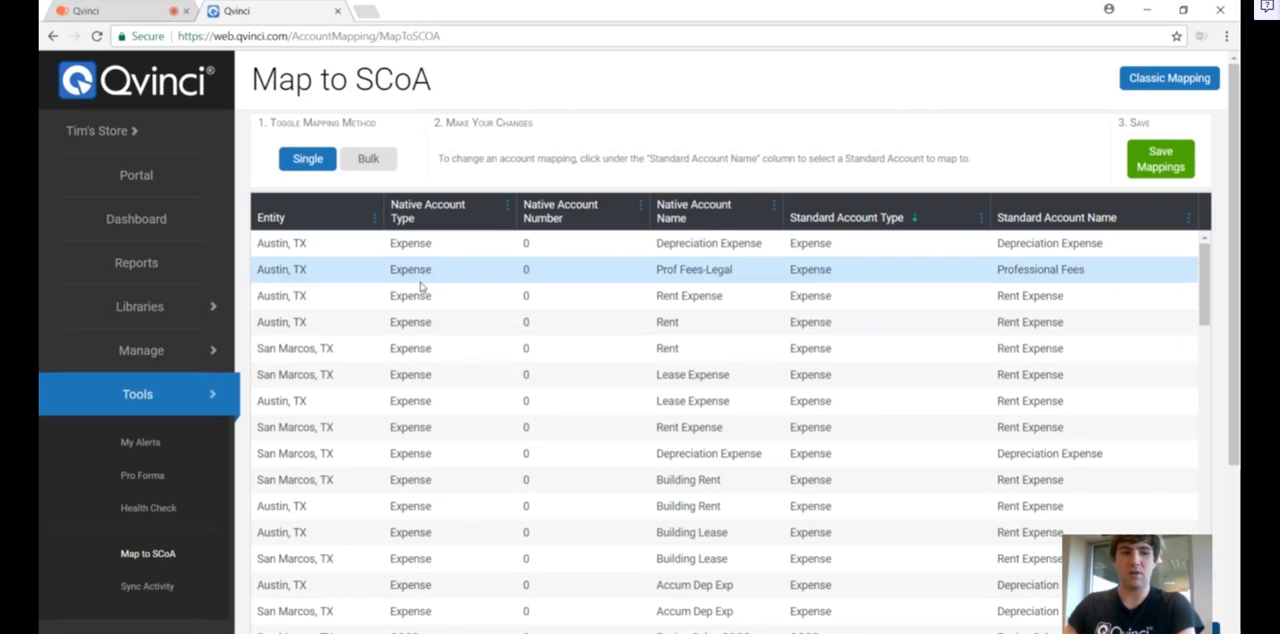
Open the Client Dashboard and export the account mapping to Excel
{"action": "left_click", "coordinate": [186, 401]}
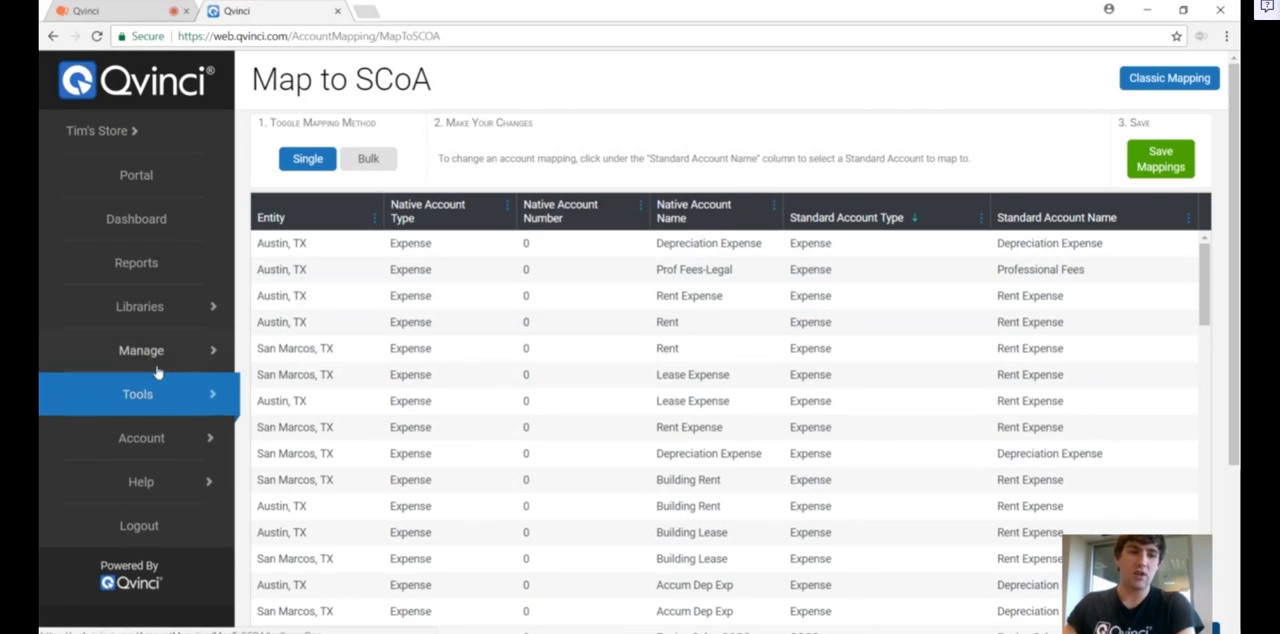
{"action": "left_click", "coordinate": [162, 356]}
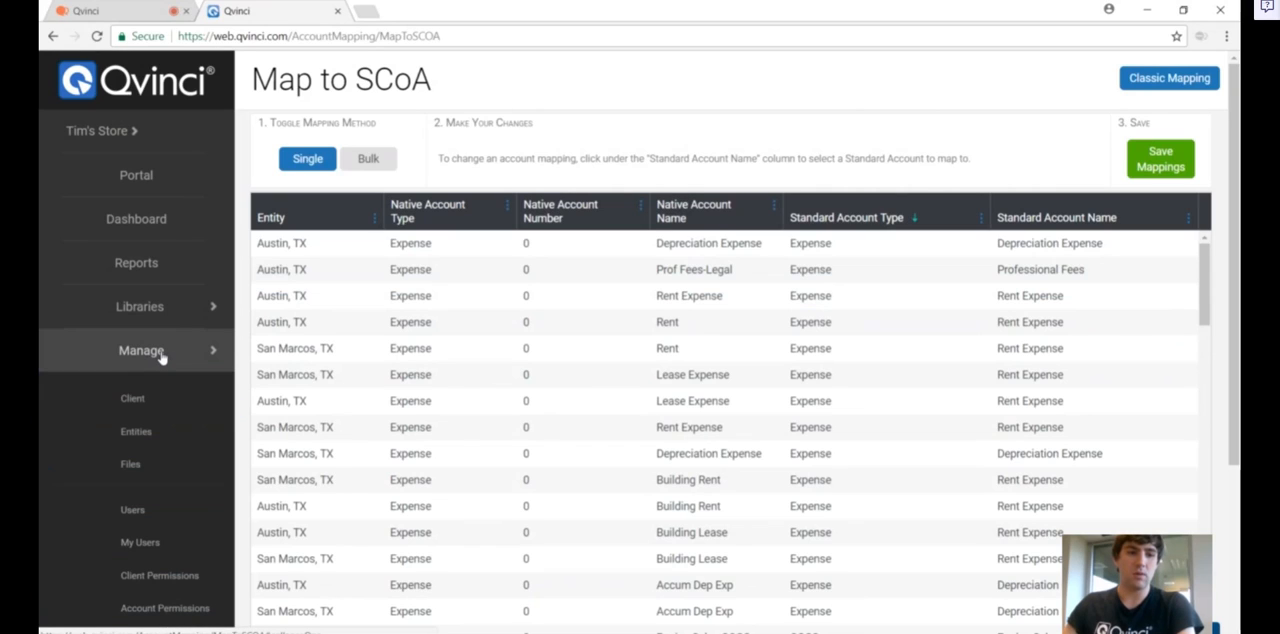
{"action": "left_click", "coordinate": [133, 399]}
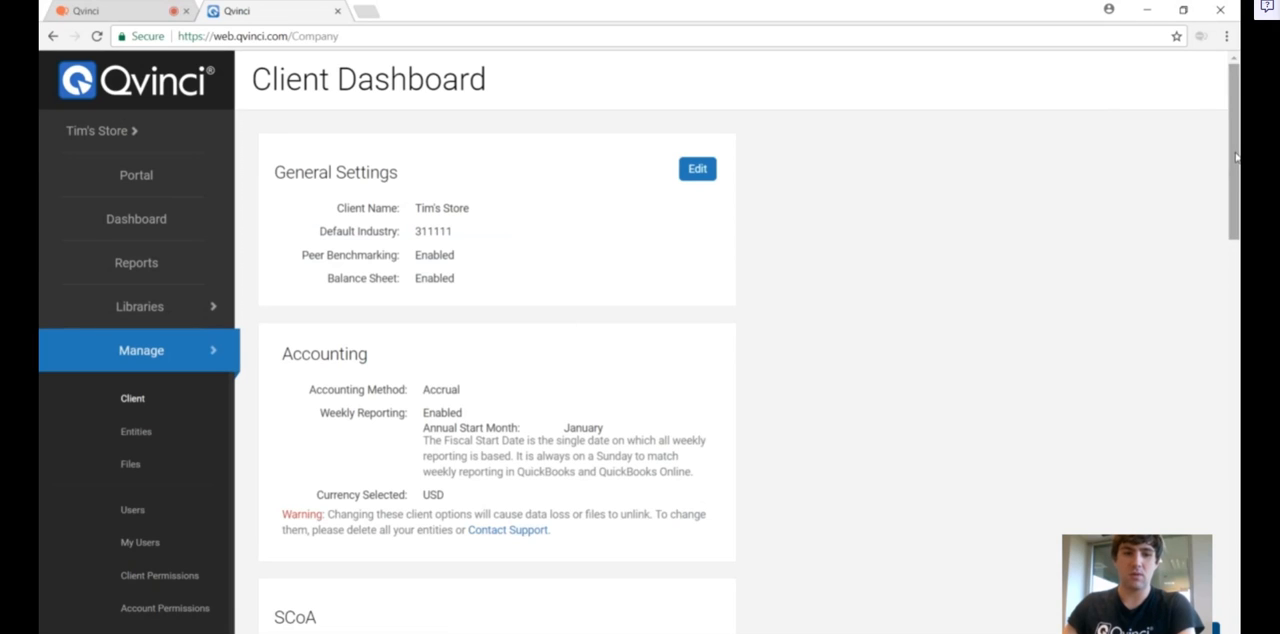
{"action": "left_click_drag", "start_coordinate": [1236, 157], "coordinate": [1214, 287]}
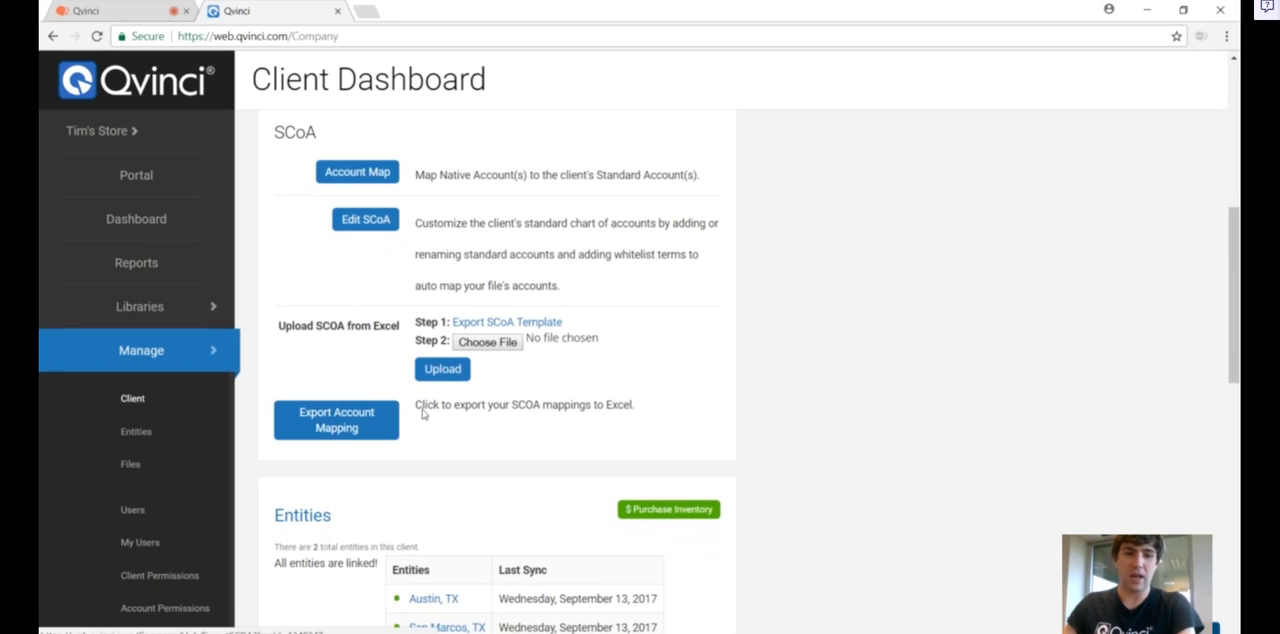
{"action": "left_click", "coordinate": [366, 421]}
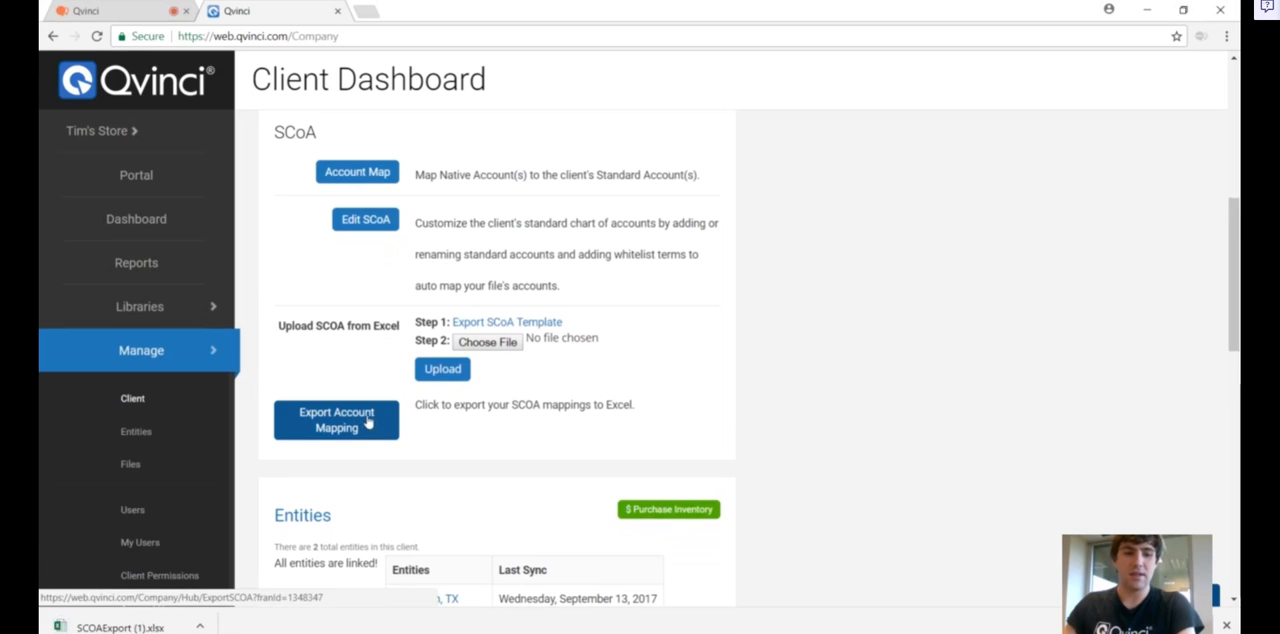
Open the exported SCOAExport (1).xlsx workbook in Excel and enable editing
{"action": "left_click", "coordinate": [138, 627]}
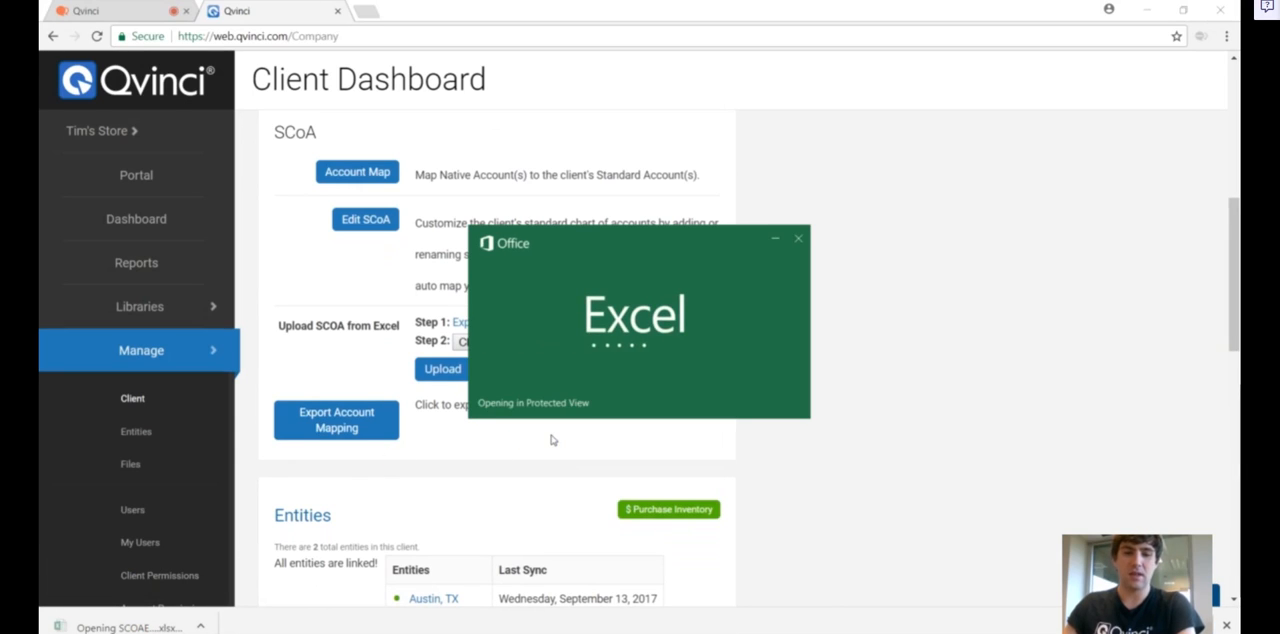
{"action": "left_click", "coordinate": [869, 163]}
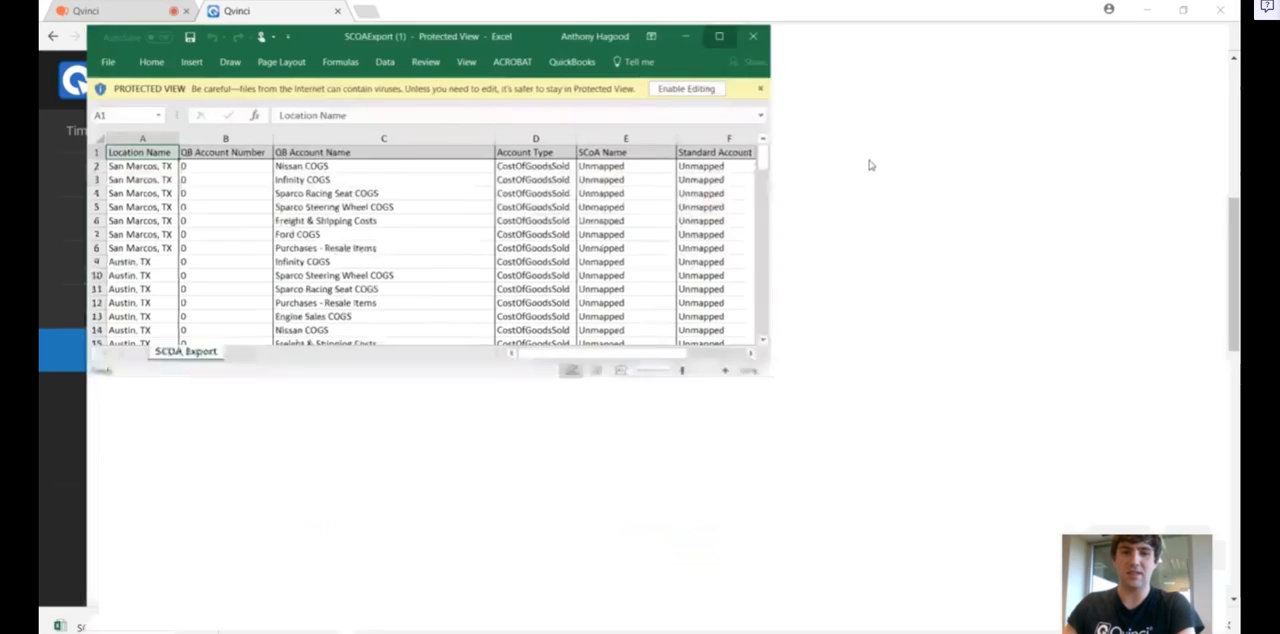
{"action": "left_click", "coordinate": [718, 247]}
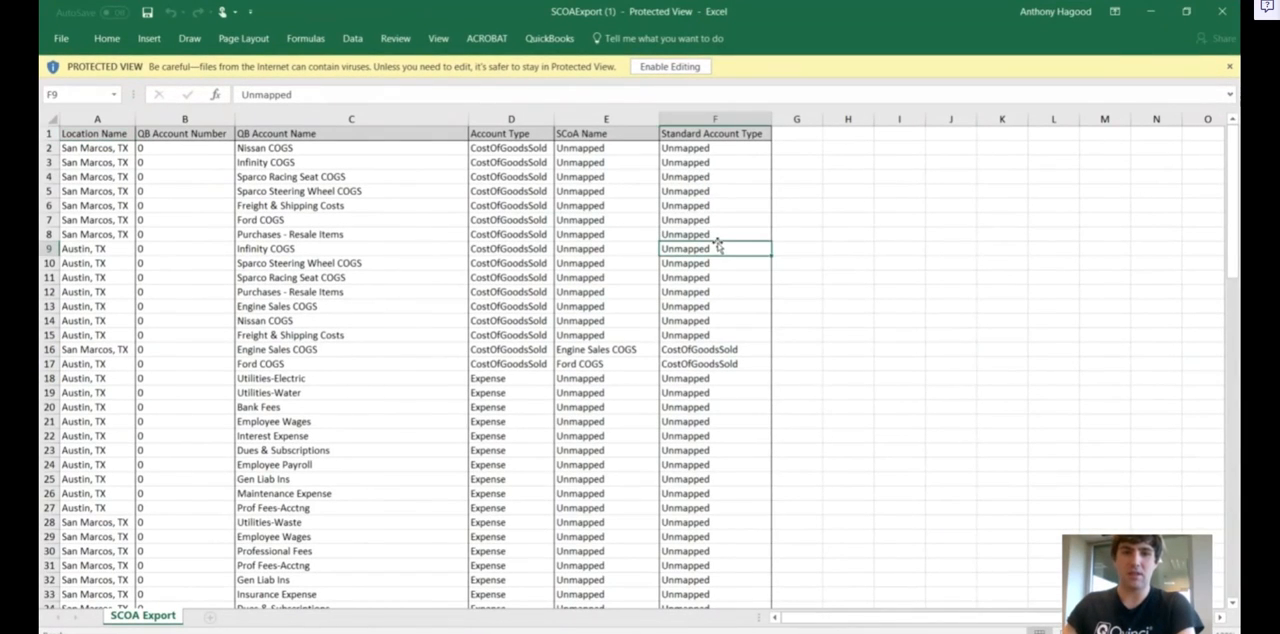
{"action": "left_click_drag", "start_coordinate": [1234, 187], "coordinate": [1234, 284]}
{"action": "left_click", "coordinate": [670, 66]}
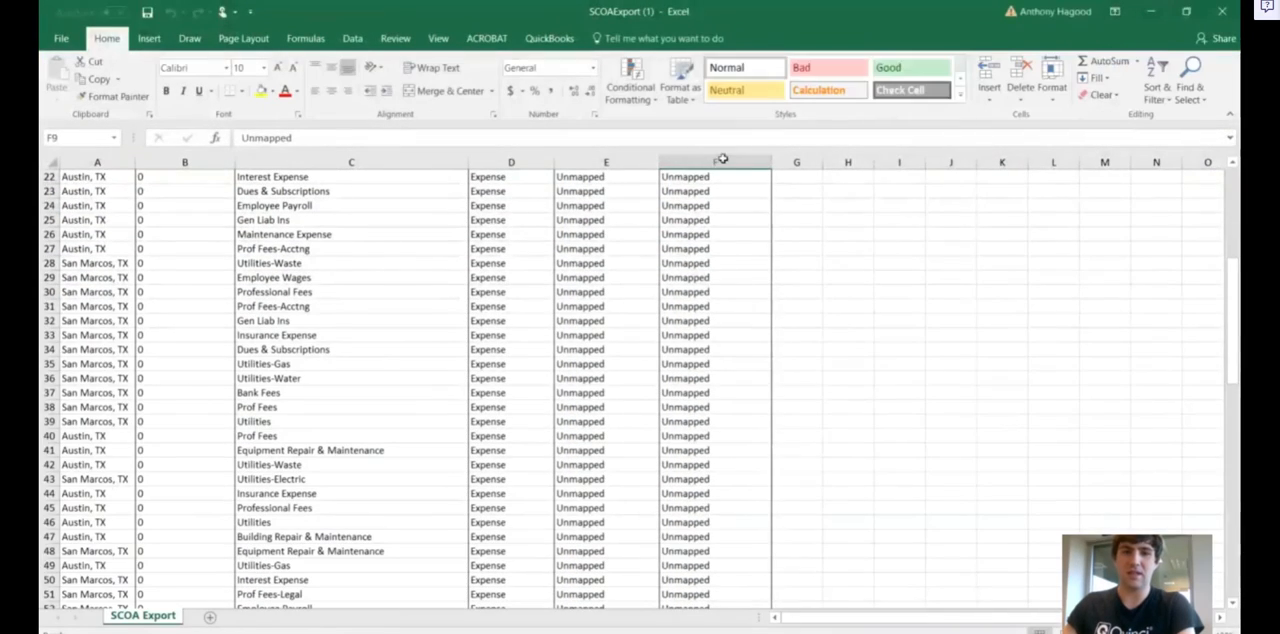
Examine the Standard Account Type column from its header row down, and return to the Client Dashboard in the browser
{"action": "left_click", "coordinate": [722, 159]}
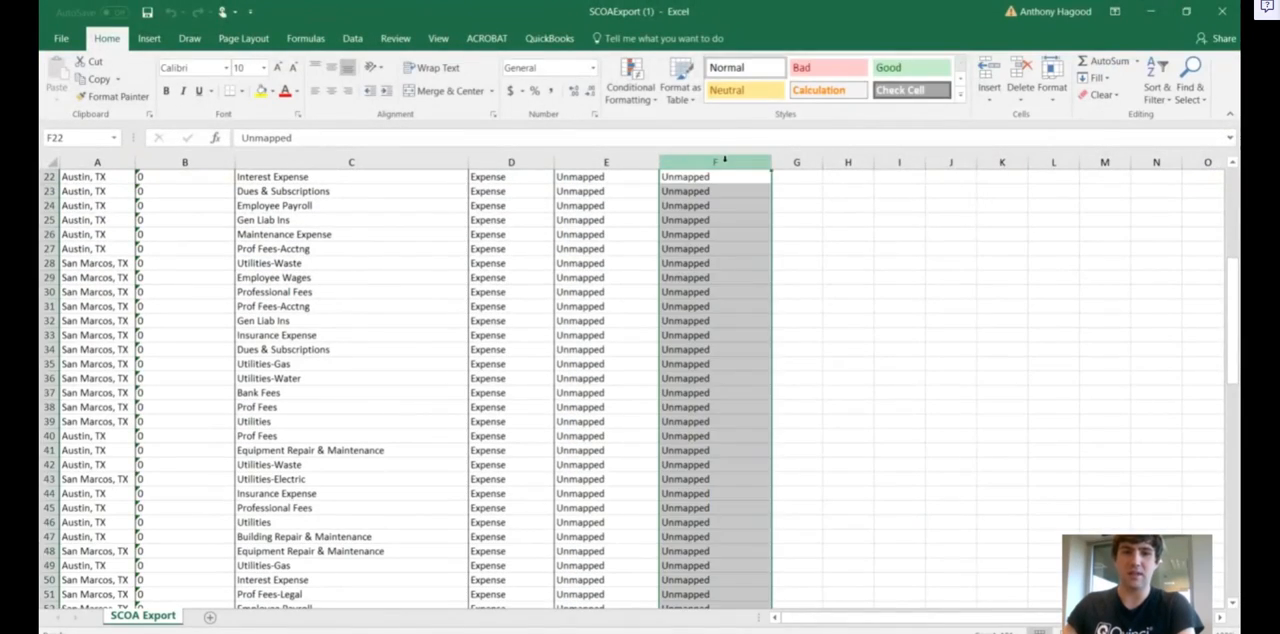
{"action": "left_click_drag", "start_coordinate": [1233, 265], "coordinate": [1236, 176]}
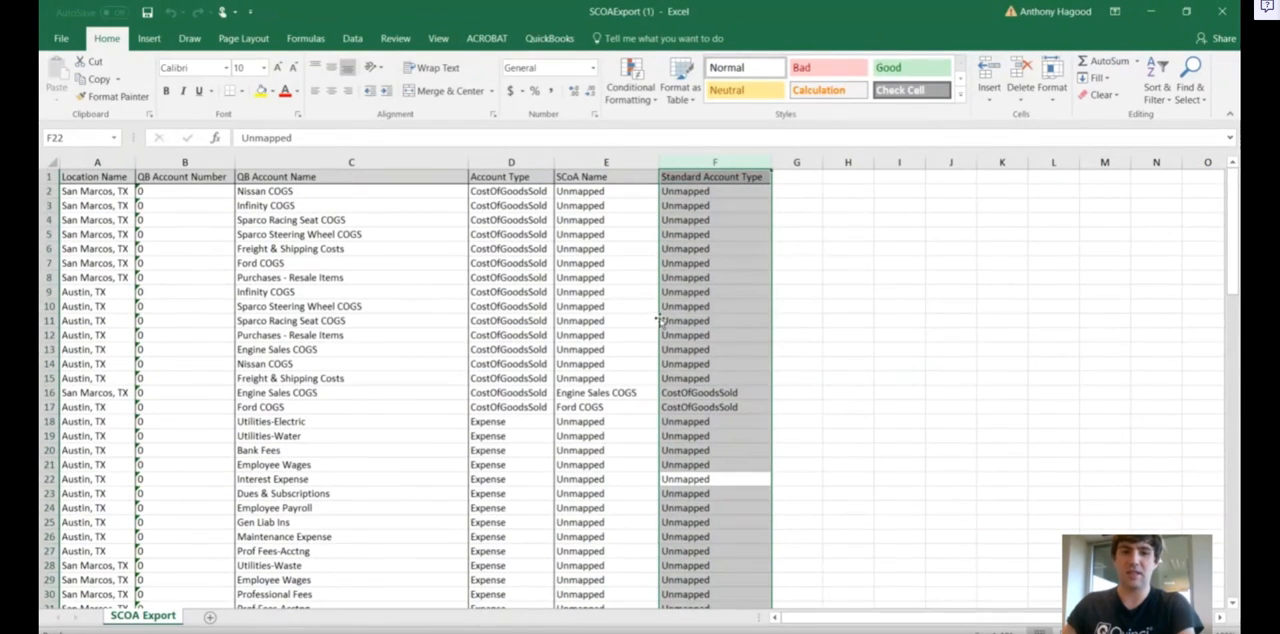
{"action": "left_click", "coordinate": [703, 320]}
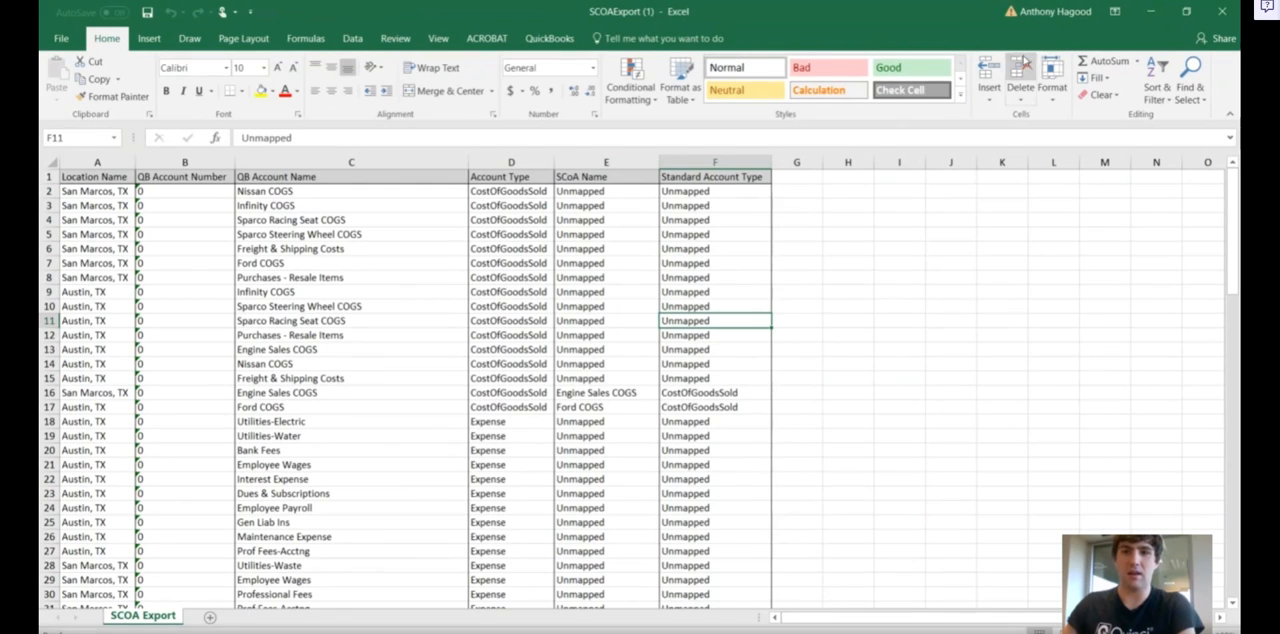
{"action": "left_click", "coordinate": [1160, 14]}
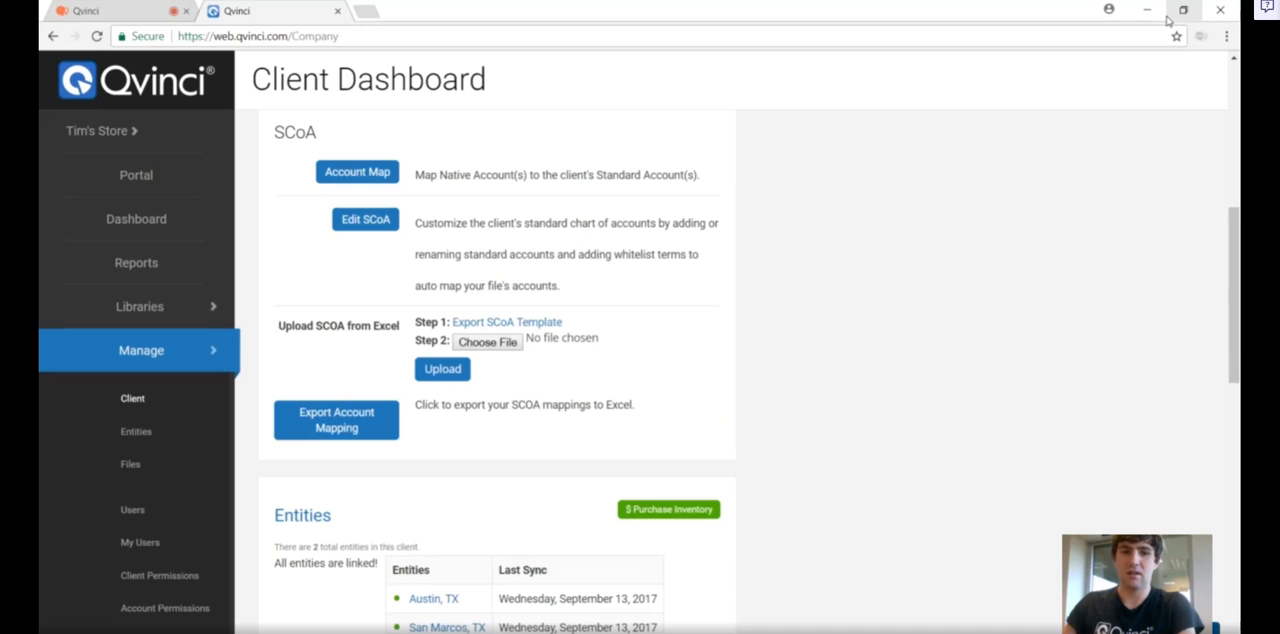